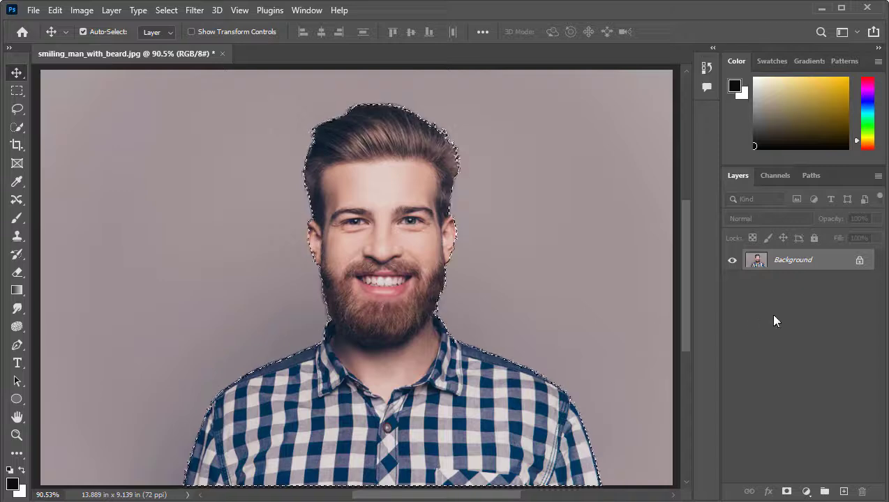
# Copy the selected man to a new layer and hide the Background layer.
pyautogui.hotkey('ctrl', 'j')
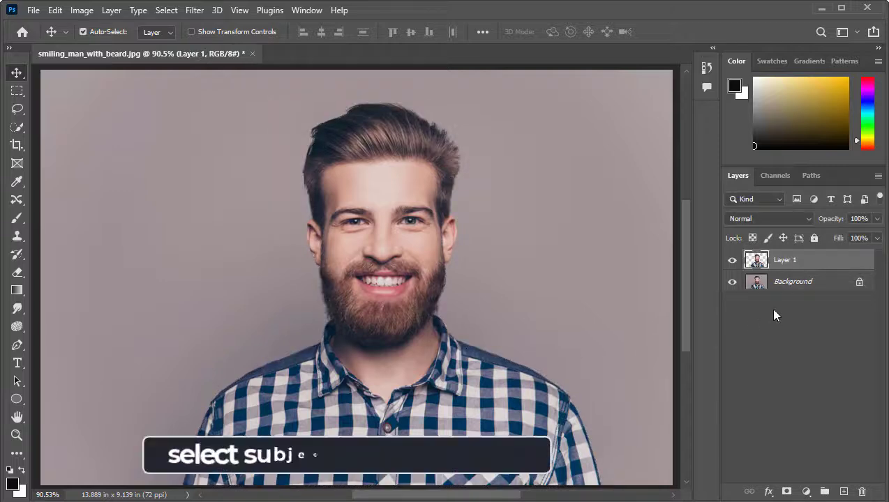
pyautogui.click(732, 282)
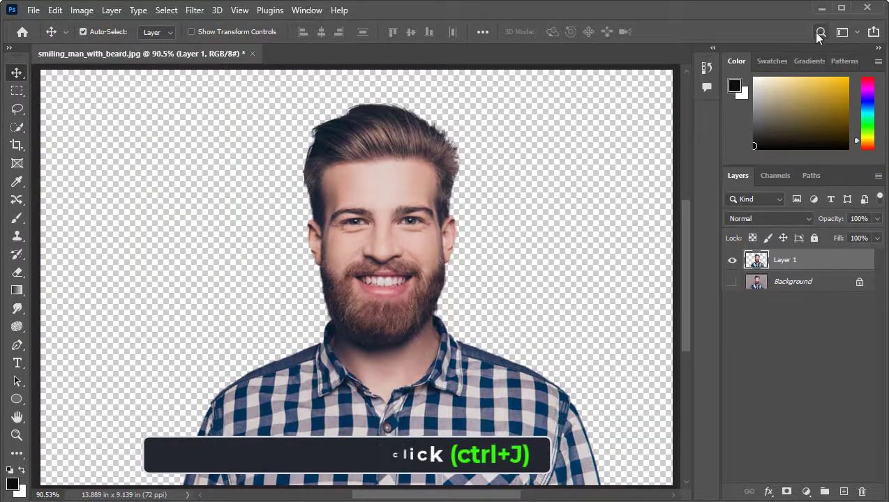
# Place the blazer suit and black tie image over the man, scale it to about 90.7% and align its collar with his neck.
pyautogui.click(822, 9)
pyautogui.moveTo(139, 126); pyautogui.dragTo(461, 373)
pyautogui.scroll(3, 410, 381)
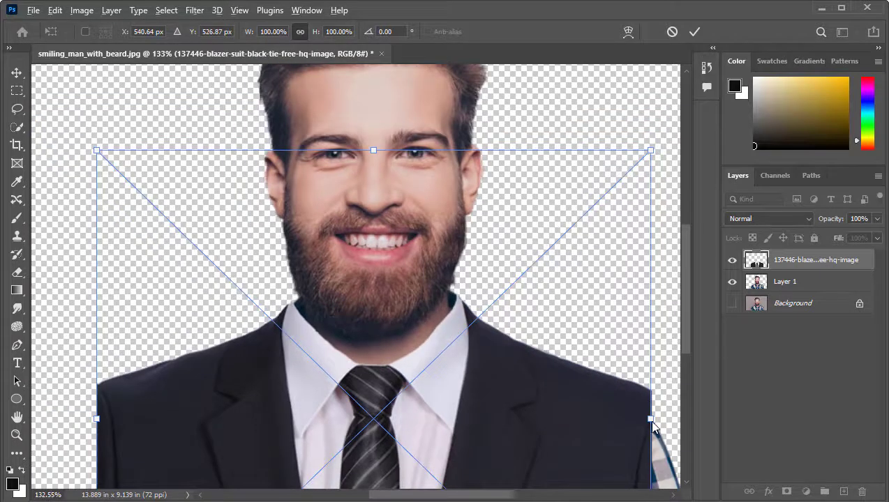
pyautogui.moveTo(652, 422); pyautogui.dragTo(618, 405)
pyautogui.moveTo(509, 406); pyautogui.dragTo(507, 391)
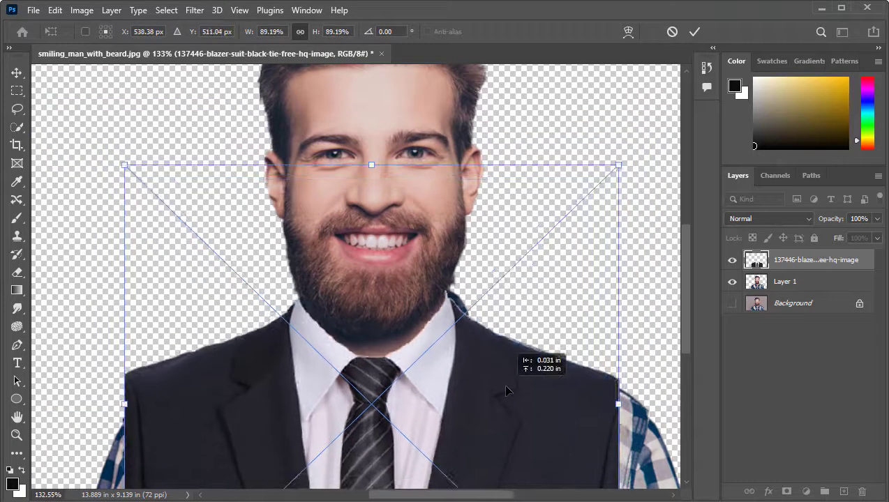
pyautogui.moveTo(619, 404); pyautogui.dragTo(622, 405)
pyautogui.moveTo(522, 391); pyautogui.dragTo(525, 391)
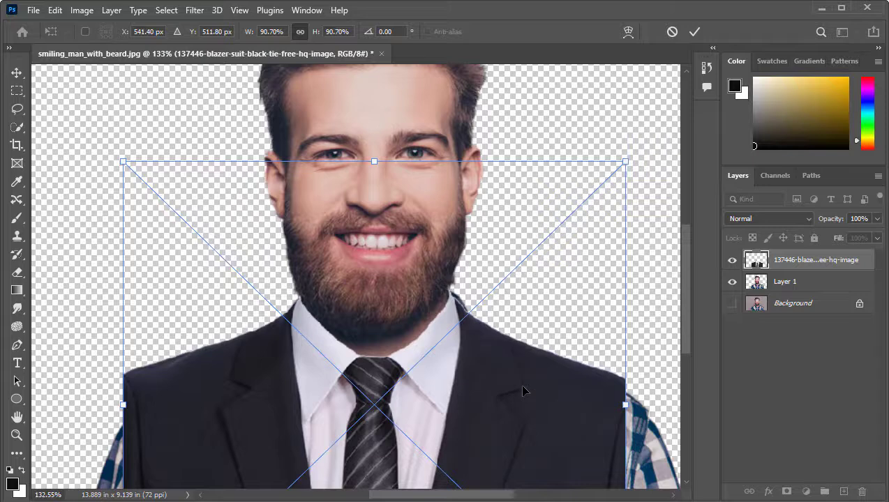
# Warp the suit image slightly downward at its upper inner grid points so the collar fits the neck, and apply the transform.
pyautogui.click(628, 32)
pyautogui.scroll(2, 419, 339)
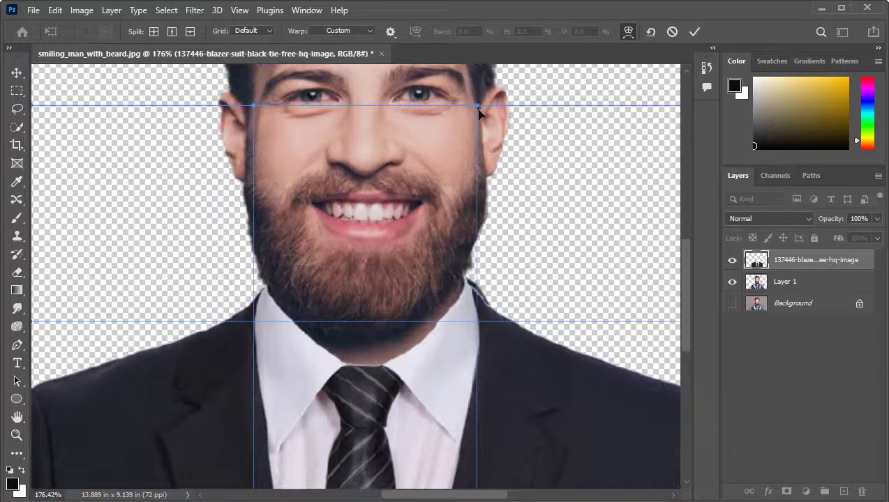
pyautogui.moveTo(478, 107); pyautogui.dragTo(475, 126)
pyautogui.moveTo(254, 108); pyautogui.dragTo(252, 113)
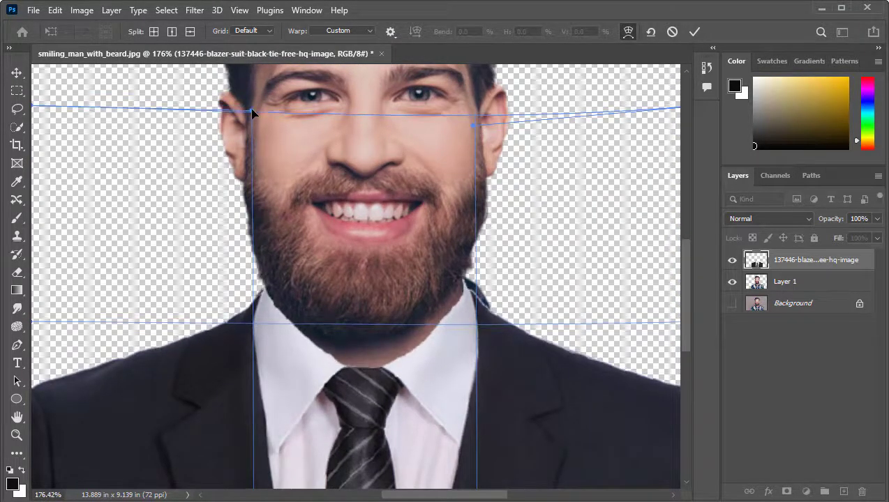
pyautogui.click(694, 31)
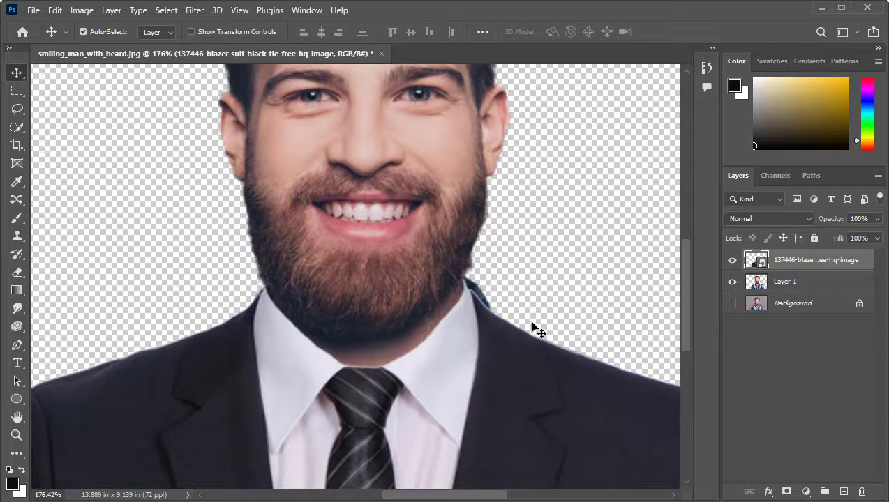
# Add a layer mask to Layer 1 and paint black with a small brush over the shirt collar showing beside the neck's right side.
pyautogui.click(780, 281)
pyautogui.click(786, 492)
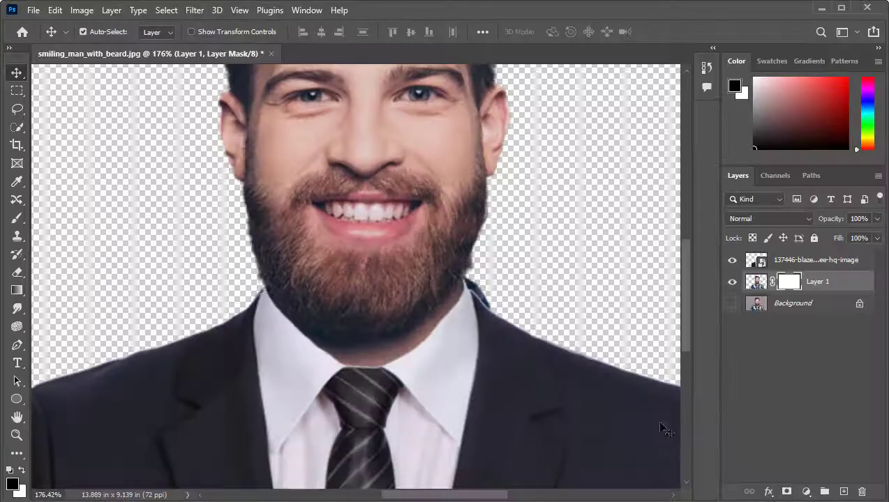
pyautogui.click(17, 219)
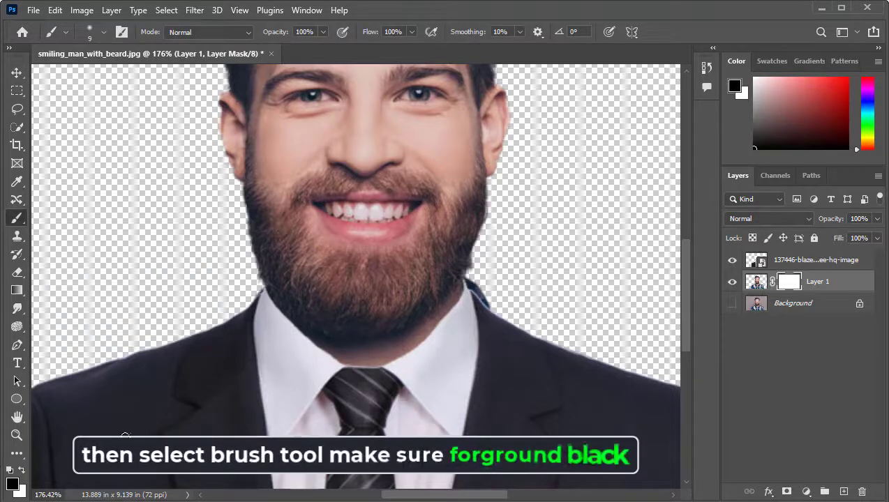
pyautogui.scroll(3, 486, 314)
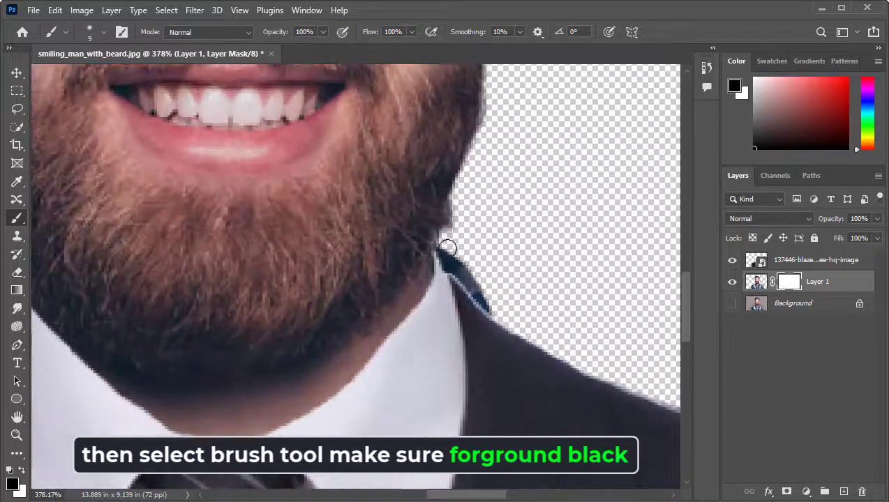
pyautogui.moveTo(443, 251)
pyautogui.mouseDown()
pyautogui.moveTo(490, 318)
pyautogui.moveTo(468, 275)
pyautogui.moveTo(493, 318)
pyautogui.moveTo(471, 300)
pyautogui.mouseUp()
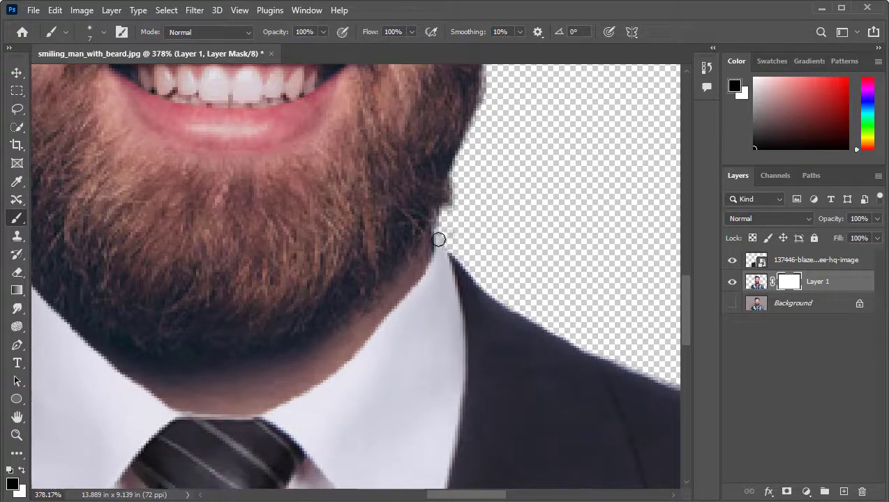
pyautogui.scroll(-6, 456, 308)
pyautogui.scroll(9, 465, 314)
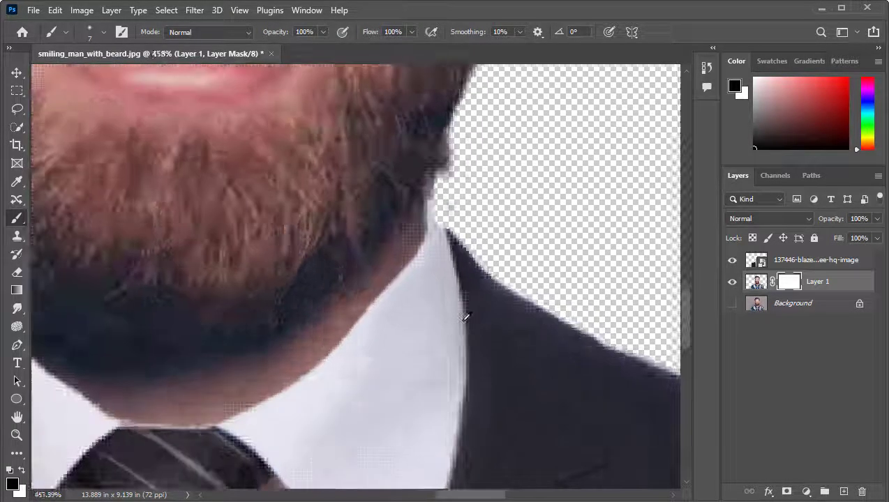
pyautogui.scroll(-4, 493, 296)
pyautogui.scroll(3, 474, 261)
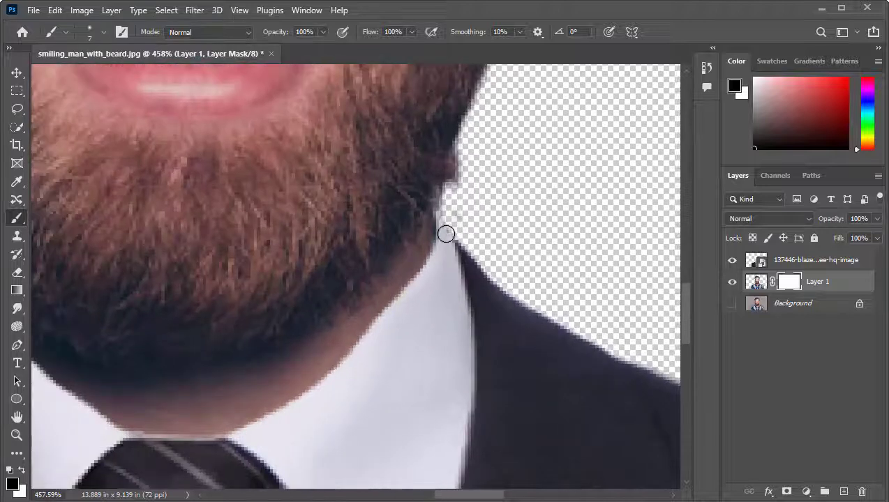
pyautogui.scroll(-8, 447, 244)
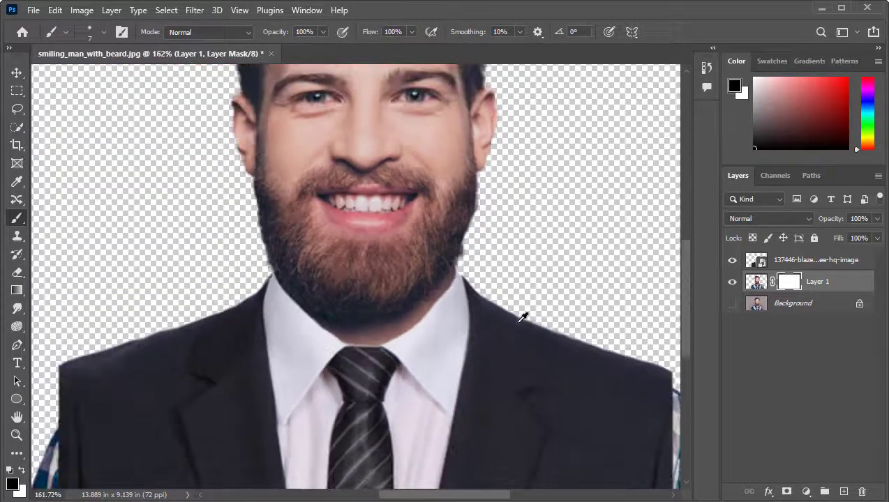
# Paint black on Layer 1's mask along the suit collar on the neck's left side to hide the leftover shirt edge.
pyautogui.scroll(8, 234, 272)
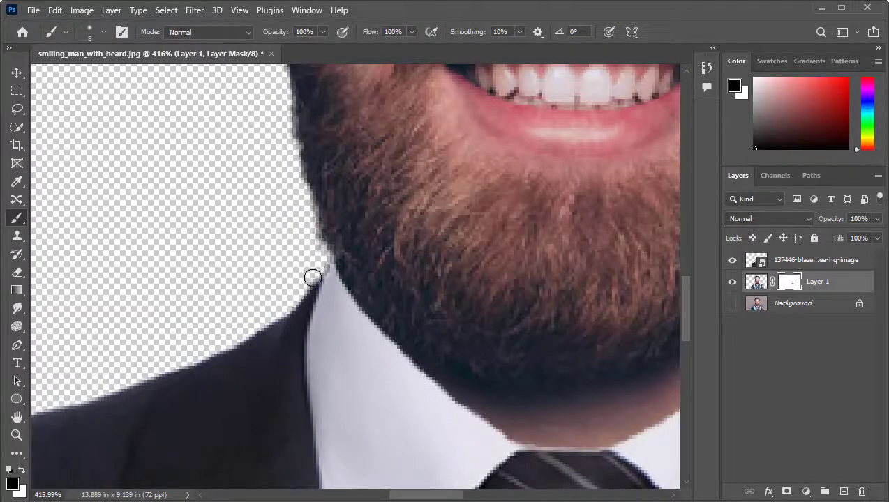
pyautogui.scroll(-9, 161, 359)
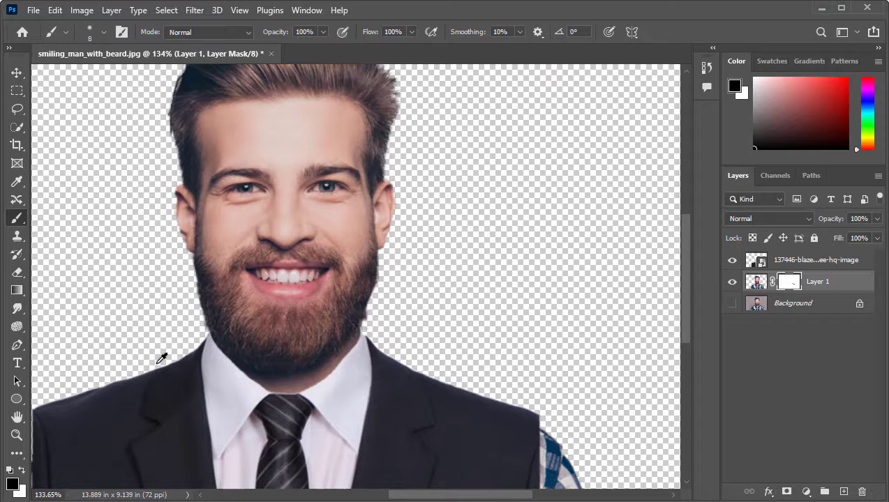
pyautogui.scroll(-3, 199, 380)
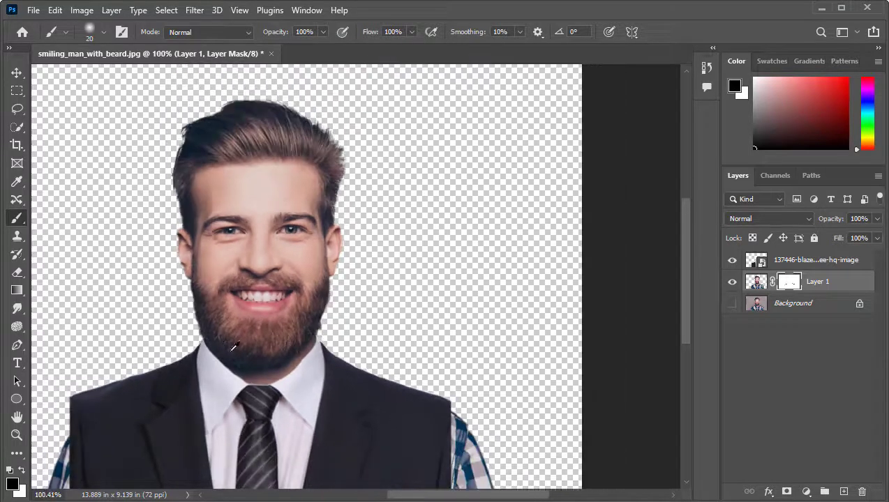
pyautogui.scroll(1, 342, 334)
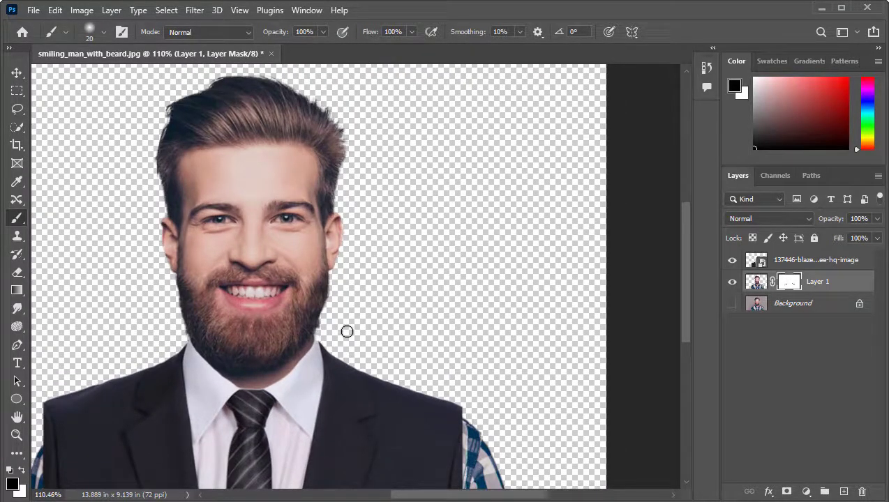
# Mask out the checked shirt sleeves on both sides of the suit with a 200 px black brush.
pyautogui.press(']')
pyautogui.press(']')
pyautogui.press(']')
pyautogui.scroll(-6, 390, 307)
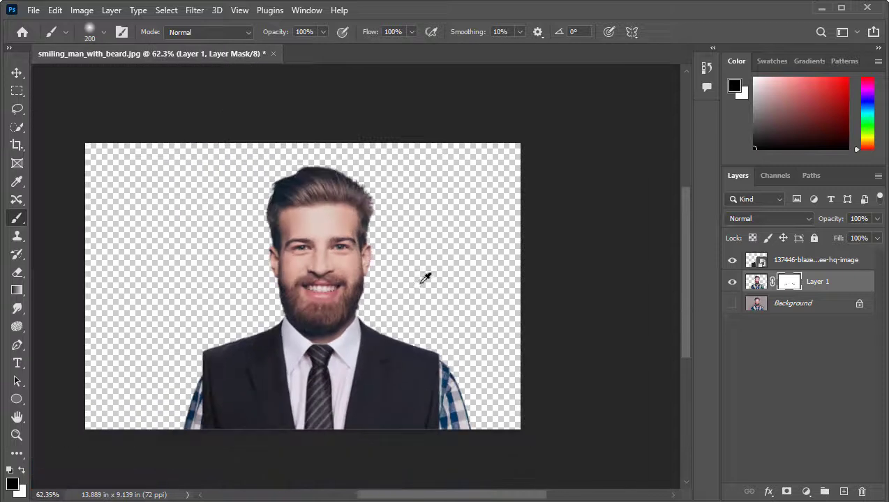
pyautogui.moveTo(427, 342); pyautogui.dragTo(450, 411)
pyautogui.moveTo(195, 370); pyautogui.dragTo(202, 419)
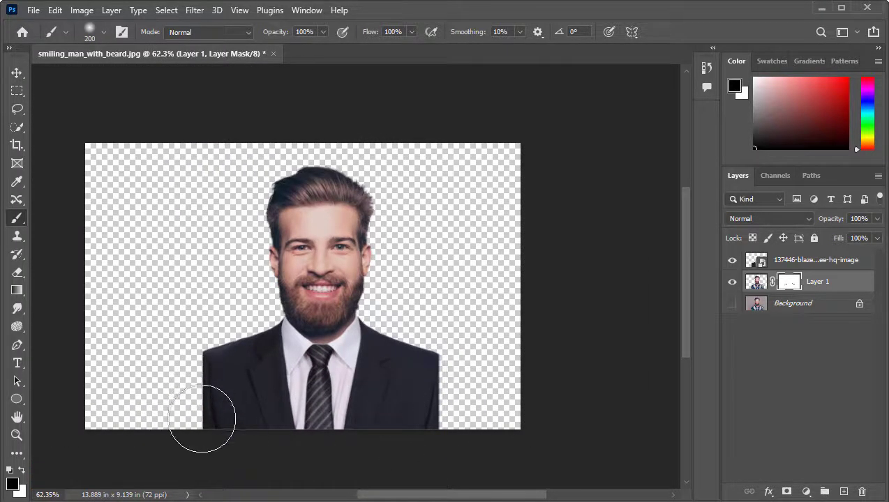
pyautogui.scroll(3, 363, 272)
pyautogui.scroll(1, 229, 196)
pyautogui.moveTo(321, 233); pyautogui.dragTo(379, 224)
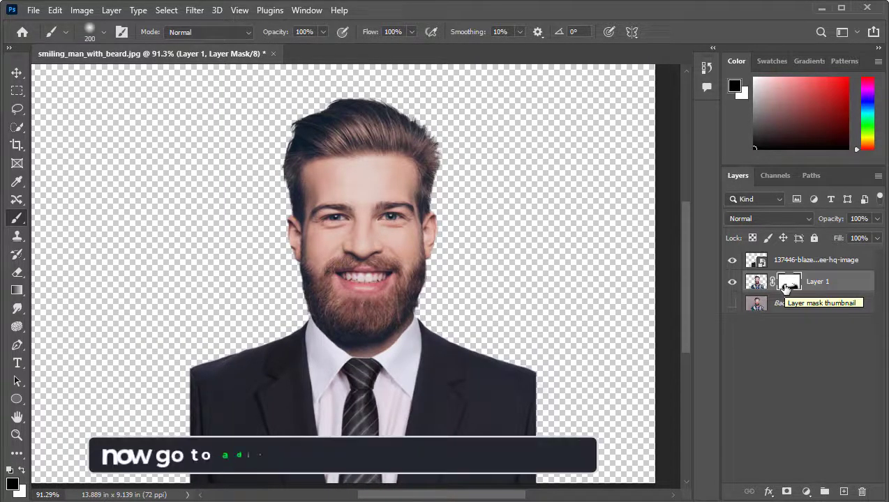
# Add a Solid Color fill layer with colour 0d0d0d and move it below Layer 1.
pyautogui.click(806, 492)
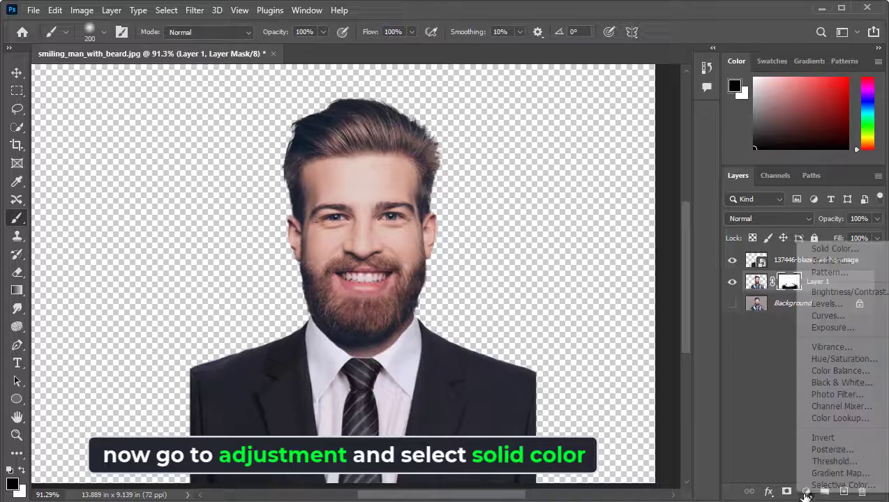
pyautogui.click(830, 250)
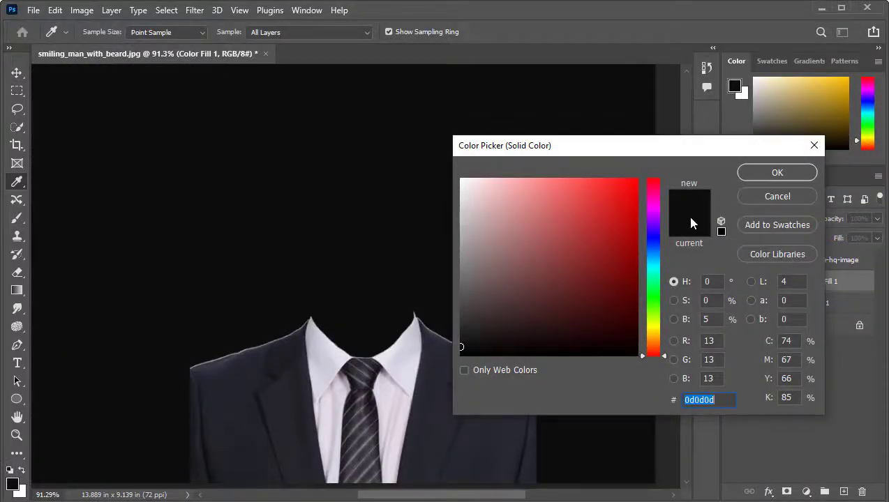
pyautogui.click(778, 172)
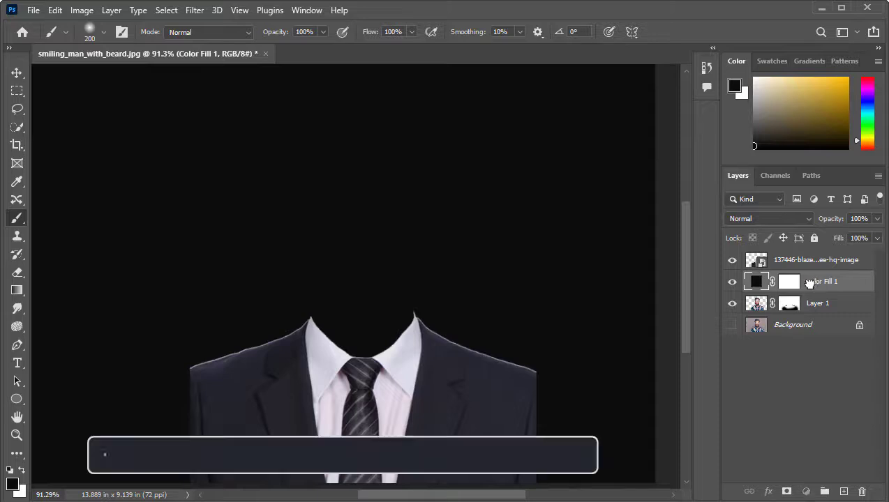
pyautogui.moveTo(812, 281); pyautogui.dragTo(787, 314)
# Smudge the edge of the ear on the picture's right side on Layer 1, using an 8 px Smudge tool at 100% strength.
pyautogui.click(817, 281)
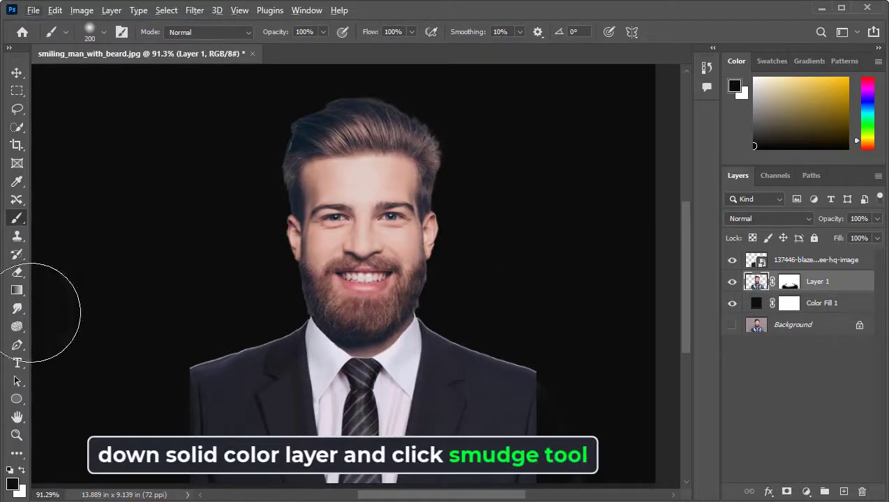
pyautogui.click(17, 308)
pyautogui.click(70, 335)
pyautogui.scroll(4, 436, 282)
pyautogui.press('[')
pyautogui.press('[')
pyautogui.press('[')
pyautogui.press('[')
pyautogui.press('[')
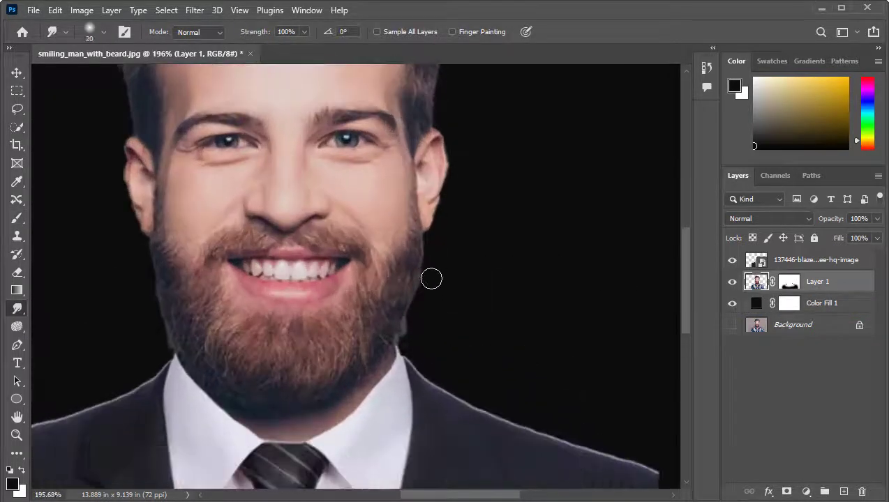
pyautogui.scroll(4, 436, 249)
pyautogui.scroll(-3, 436, 210)
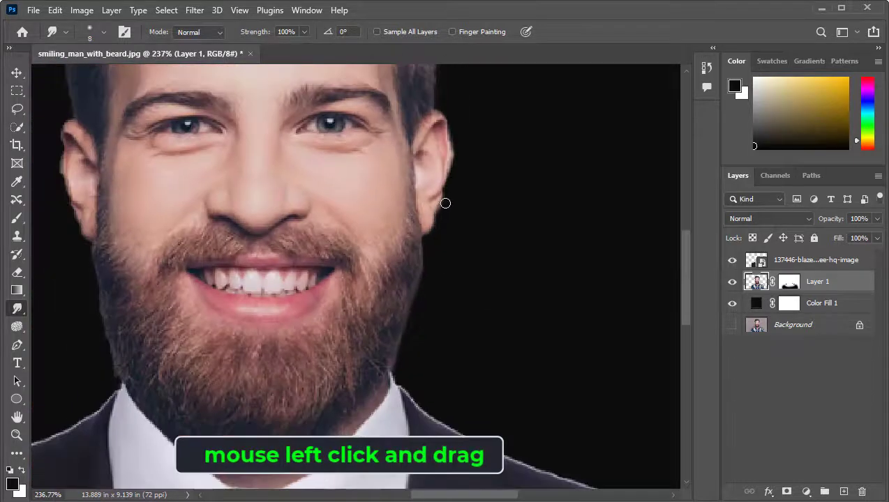
pyautogui.moveTo(453, 141); pyautogui.dragTo(461, 171)
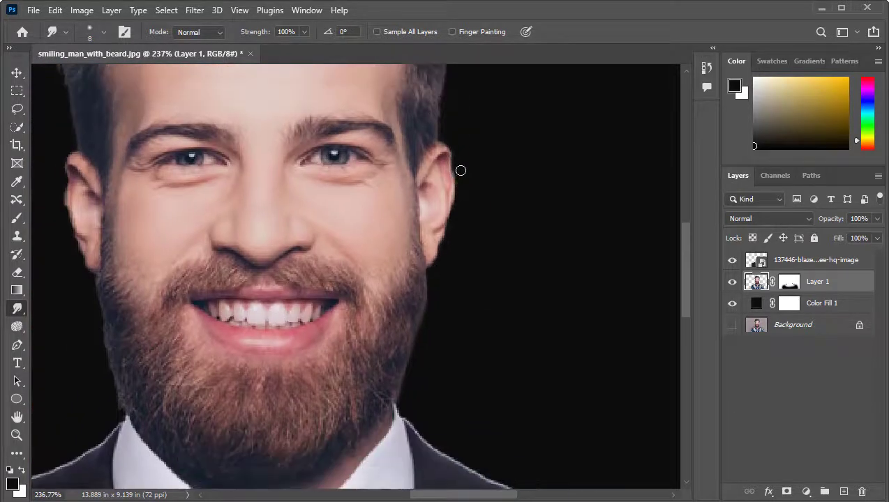
pyautogui.scroll(-5, 474, 210)
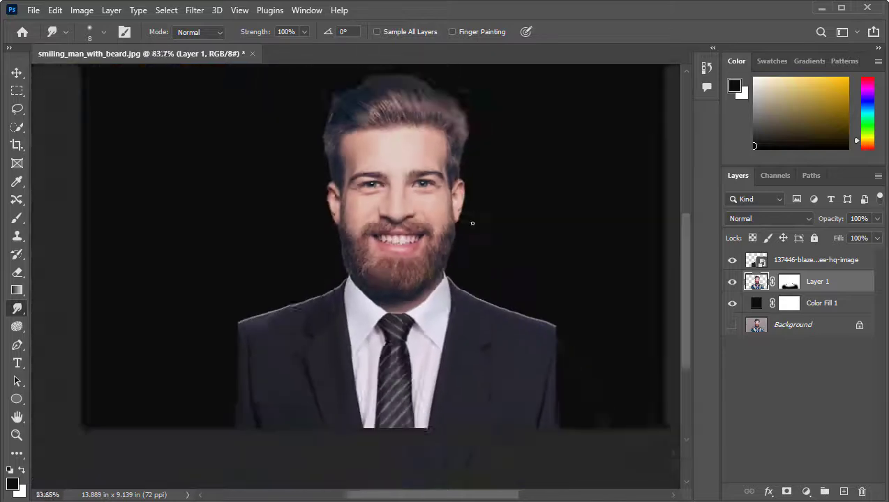
# Soften the outline of the man's hair on Layer 1 with the Smudge tool at 35 px, and reduce the brush to 9 px.
pyautogui.scroll(1, 472, 224)
pyautogui.moveTo(252, 197); pyautogui.dragTo(287, 254)
pyautogui.press(']')
pyautogui.press(']')
pyautogui.press(']')
pyautogui.press(']')
pyautogui.press(']')
pyautogui.press(']')
pyautogui.press(']')
pyautogui.scroll(3, 303, 249)
pyautogui.scroll(-1, 399, 175)
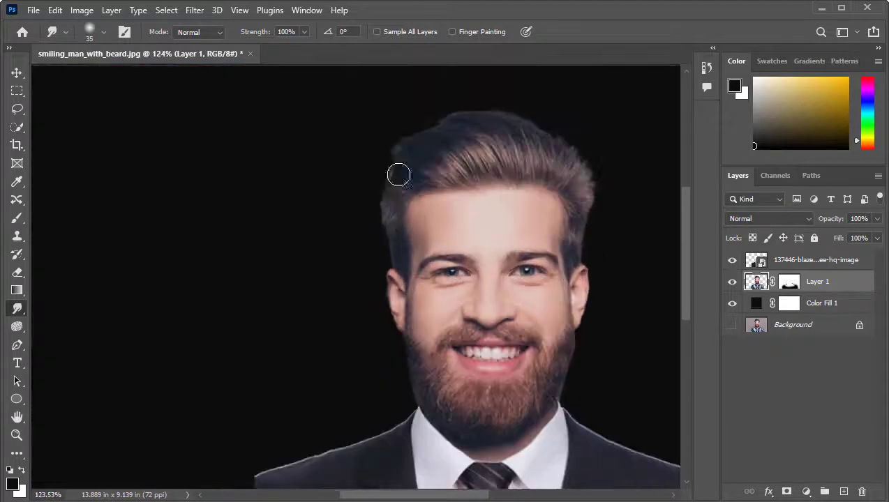
pyautogui.scroll(3, 376, 176)
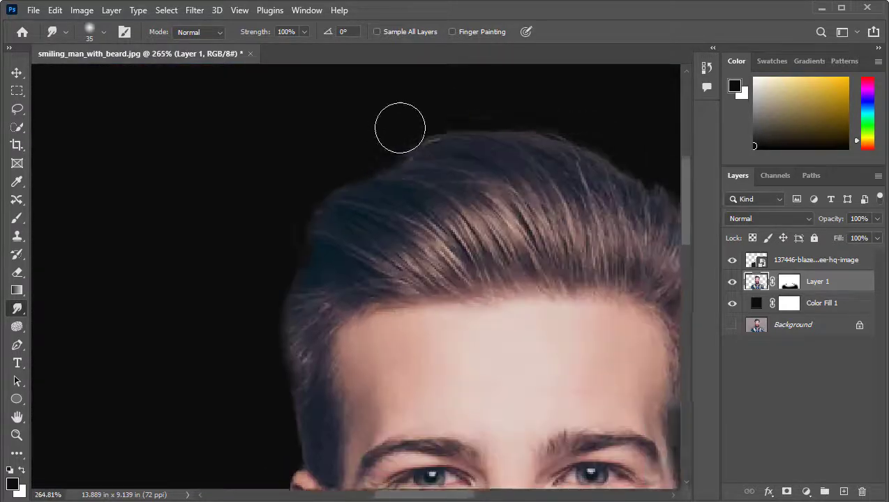
pyautogui.moveTo(632, 366); pyautogui.dragTo(586, 272)
pyautogui.moveTo(571, 347); pyautogui.dragTo(537, 260)
pyautogui.scroll(2, 534, 296)
pyautogui.press('[')
pyautogui.press('[')
pyautogui.press('[')
pyautogui.press('[')
pyautogui.press('[')
pyautogui.press('[')
pyautogui.scroll(-5, 518, 304)
pyautogui.moveTo(534, 460); pyautogui.dragTo(496, 355)
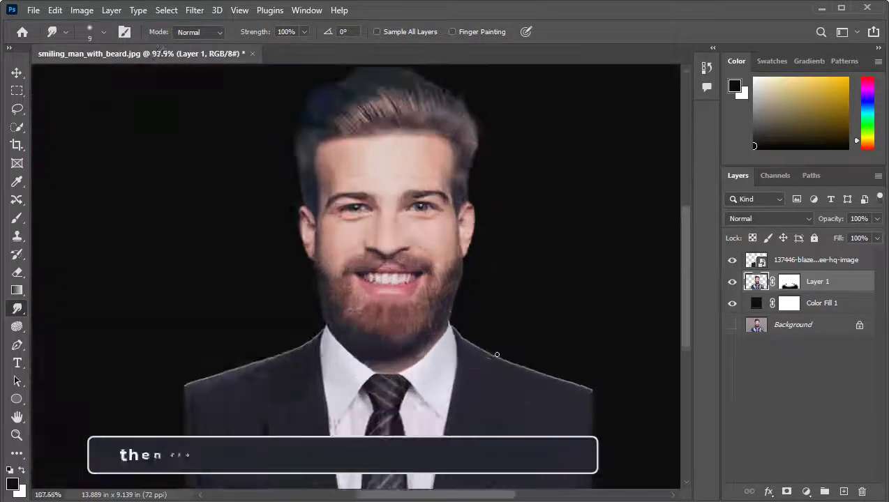
# Rasterize the blazer suit smart object layer.
pyautogui.scroll(3, 536, 384)
pyautogui.click(780, 261)
pyautogui.rightClick(783, 263)
pyautogui.click(669, 291)
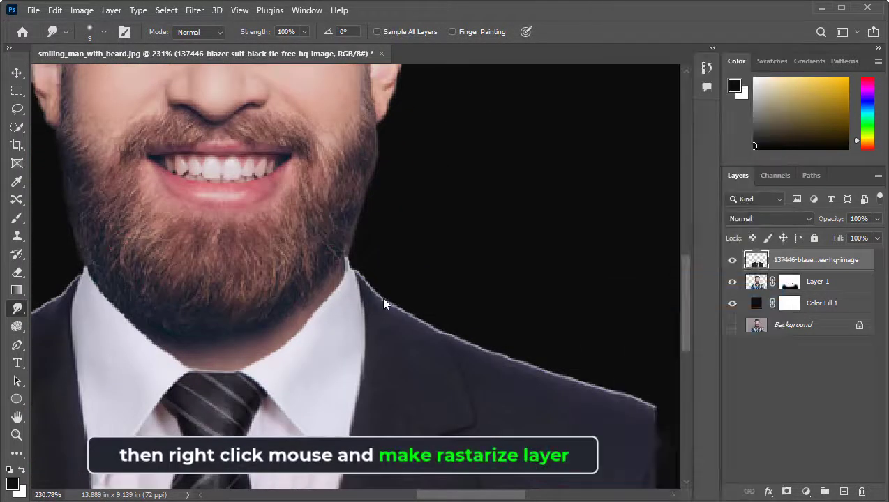
# Smudge the light jacket edge along the shoulder on the picture's right side with the Smudge tool at 30 px.
pyautogui.press(']')
pyautogui.press(']')
pyautogui.press(']')
pyautogui.press(']')
pyautogui.press(']')
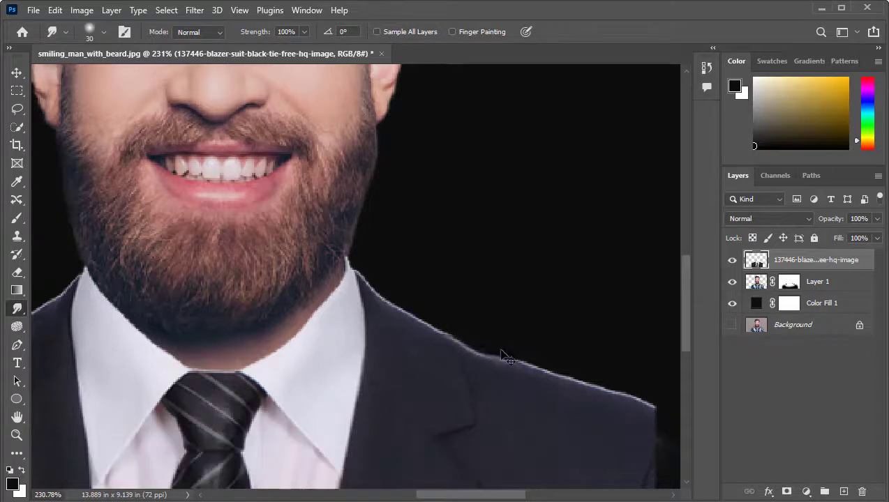
pyautogui.scroll(-2, 591, 383)
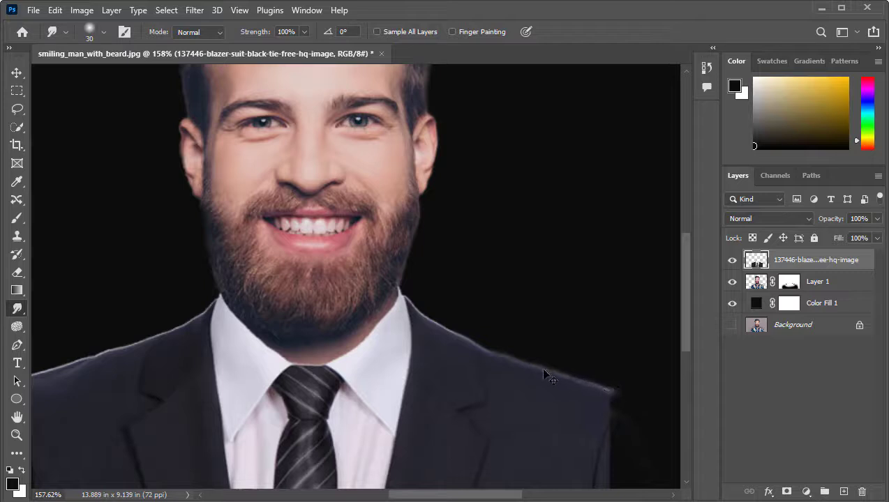
# Blend the jacket edge beside the shirt collar on the picture's right side with the Smudge tool at 15 px.
pyautogui.scroll(3, 446, 335)
pyautogui.press('[')
pyautogui.press('[')
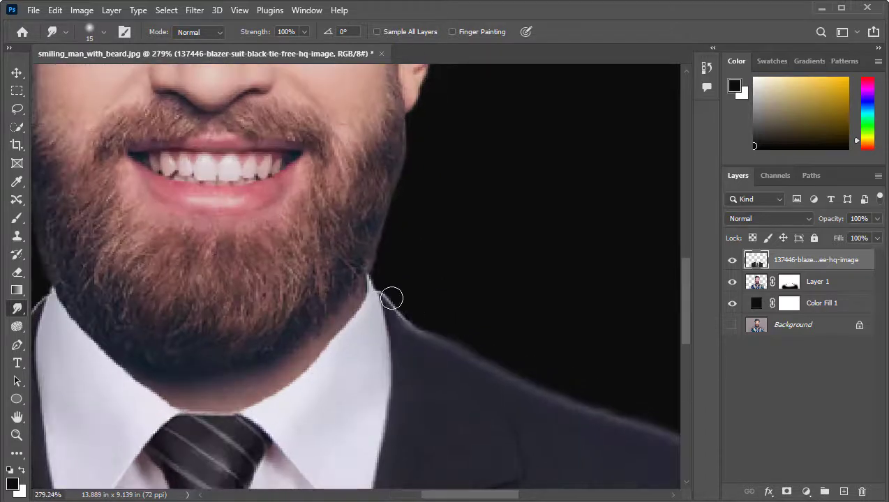
pyautogui.scroll(-3, 391, 307)
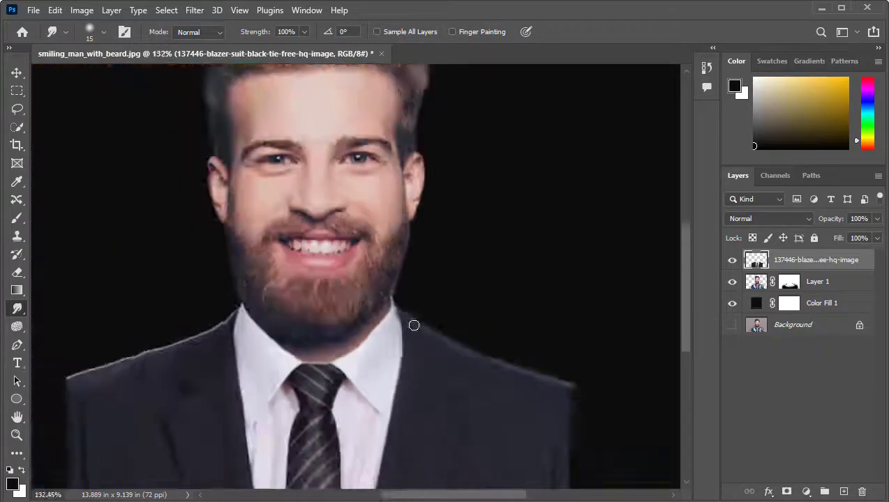
# Smooth the outer end of the shoulder on the picture's right side with the Smudge tool at 25 px.
pyautogui.scroll(2, 411, 324)
pyautogui.press(']')
pyautogui.press(']')
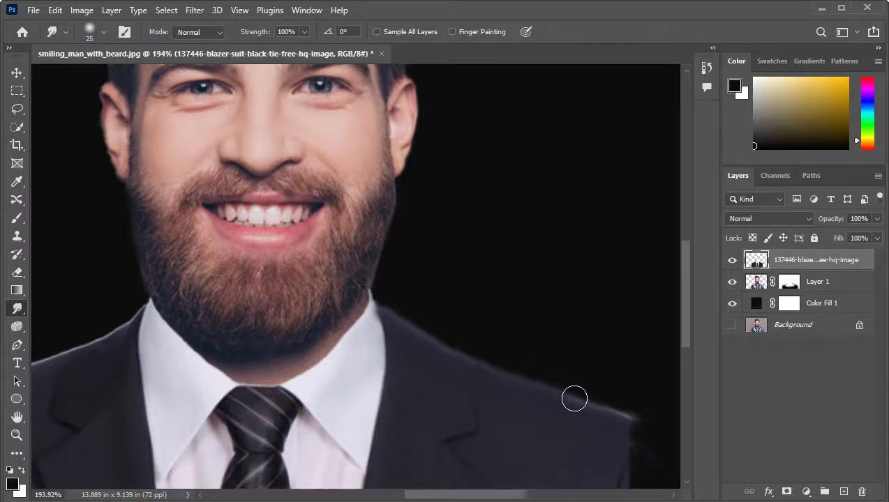
pyautogui.scroll(-3, 562, 362)
pyautogui.scroll(2, 601, 388)
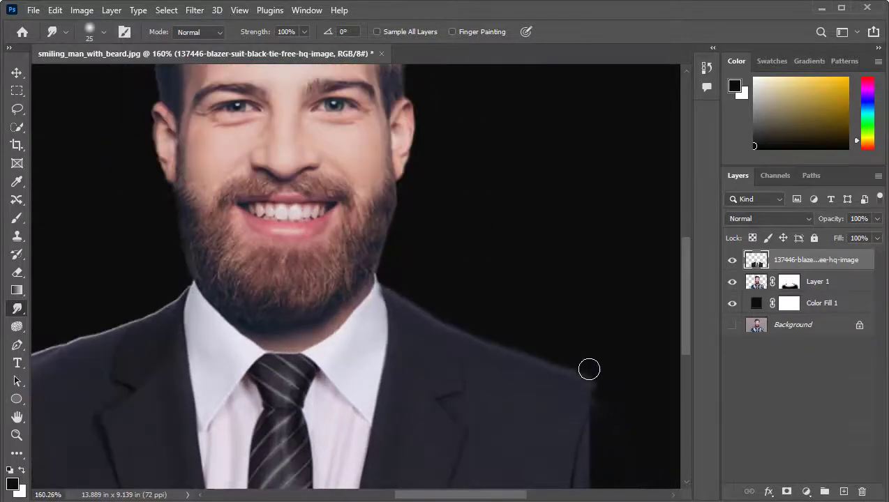
pyautogui.scroll(-3, 418, 283)
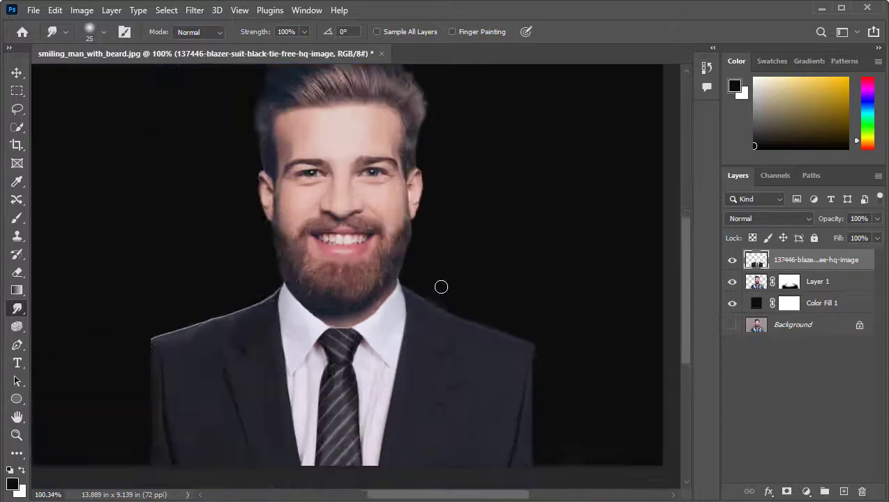
# Smudge the jacket's shoulder edge on the picture's left side up to the collar, using the Smudge tool at 25 px and 15 px.
pyautogui.scroll(2, 209, 335)
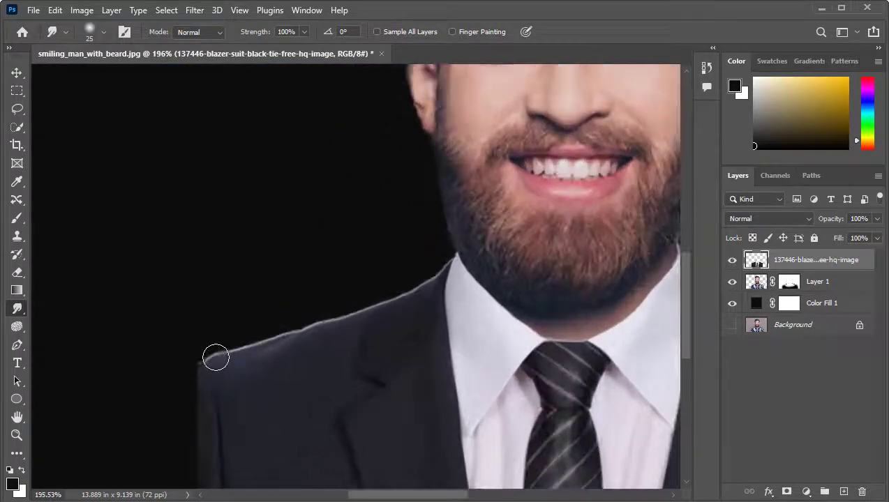
pyautogui.scroll(2, 216, 358)
pyautogui.moveTo(215, 358)
pyautogui.mouseDown()
pyautogui.moveTo(393, 300)
pyautogui.moveTo(544, 219)
pyautogui.moveTo(490, 244)
pyautogui.moveTo(520, 203)
pyautogui.moveTo(367, 278)
pyautogui.moveTo(141, 348)
pyautogui.mouseUp()
pyautogui.scroll(1, 544, 219)
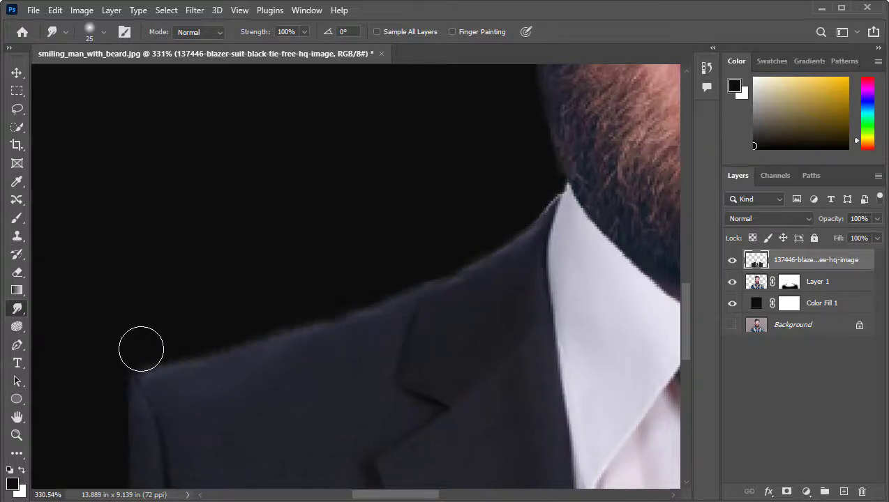
pyautogui.press('[')
pyautogui.scroll(-5, 417, 261)
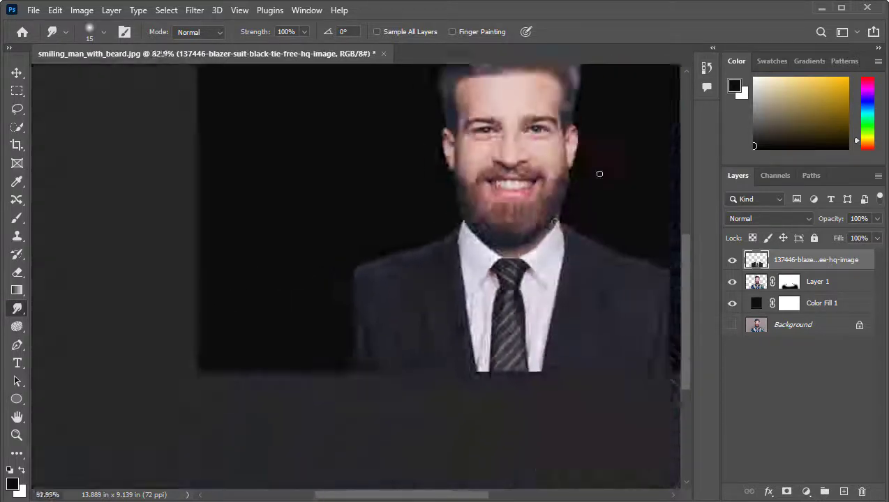
pyautogui.scroll(5, 417, 236)
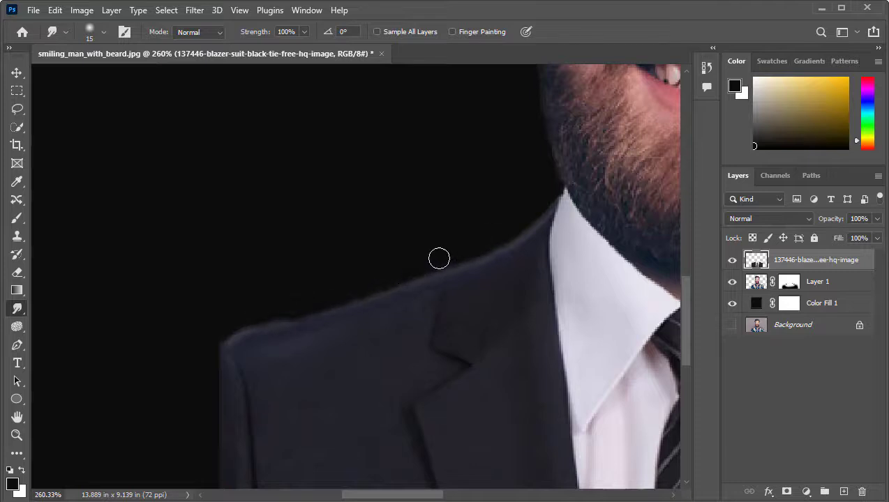
pyautogui.scroll(-1, 283, 324)
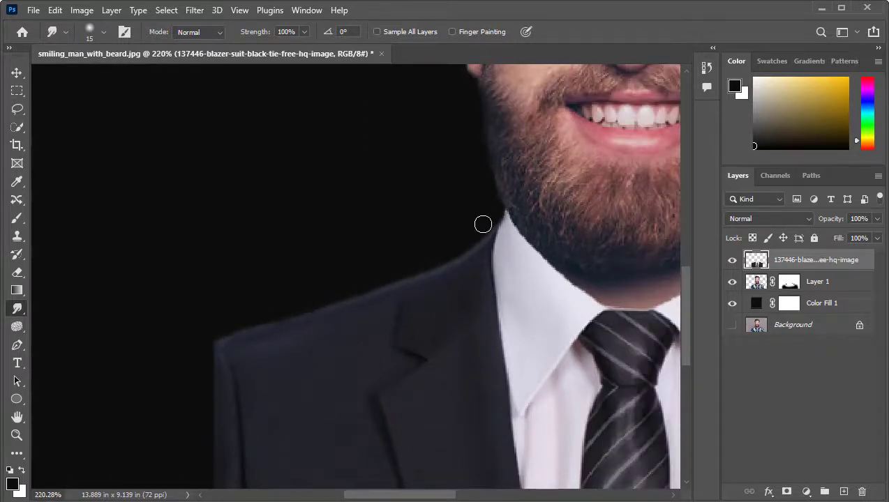
pyautogui.scroll(-5, 482, 224)
pyautogui.scroll(5, 547, 308)
pyautogui.scroll(-5, 495, 272)
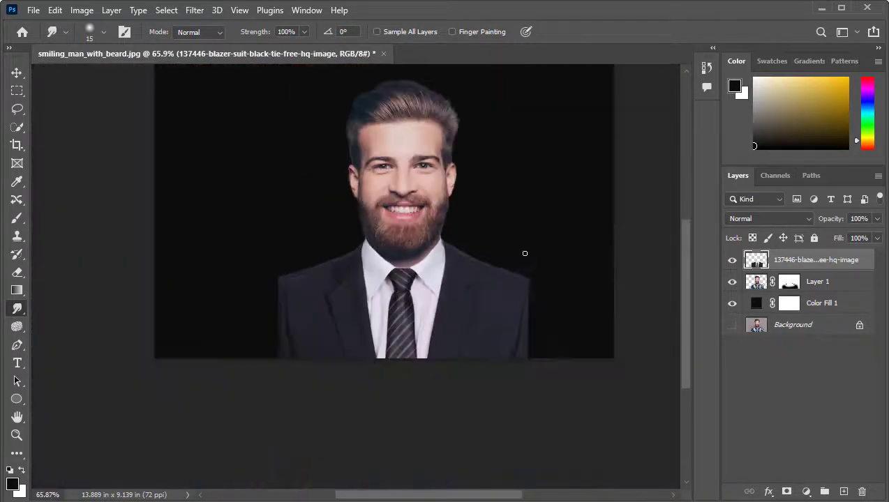
# Change the Color Fill 1 background colour to light grey c0bfbf.
pyautogui.scroll(1, 524, 254)
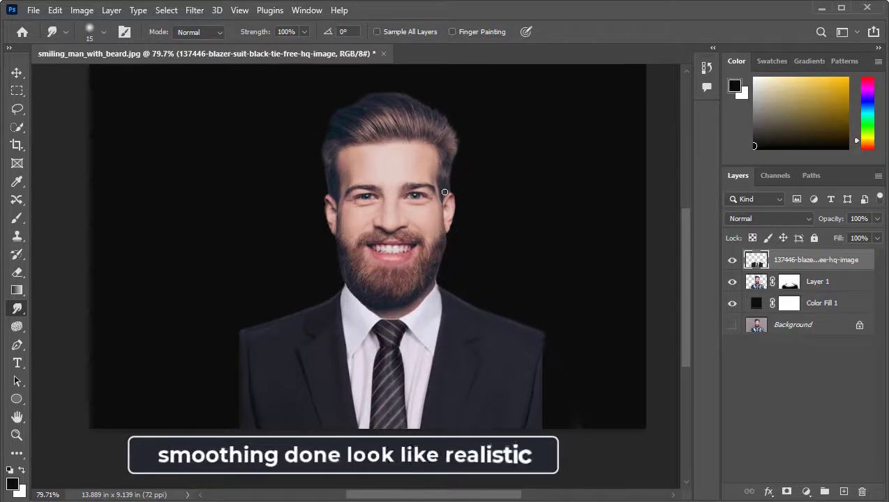
pyautogui.scroll(1, 445, 192)
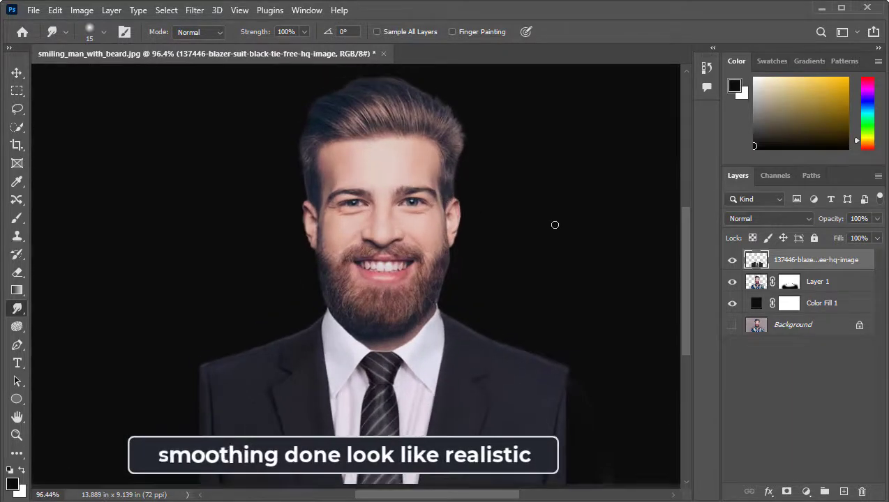
pyautogui.doubleClick(757, 304)
pyautogui.moveTo(468, 212)
pyautogui.mouseDown()
pyautogui.moveTo(476, 222)
pyautogui.moveTo(461, 222)
pyautogui.mouseUp()
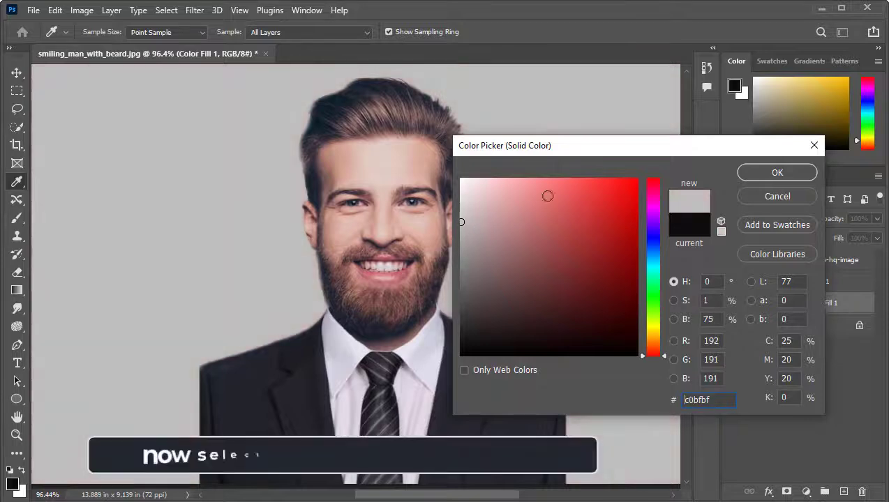
pyautogui.click(778, 173)
# Smudge the outline of the man's hair on Layer 1 against the grey background with the Smudge tool at 30 px.
pyautogui.scroll(-2, 401, 218)
pyautogui.scroll(1, 402, 218)
pyautogui.scroll(3, 375, 204)
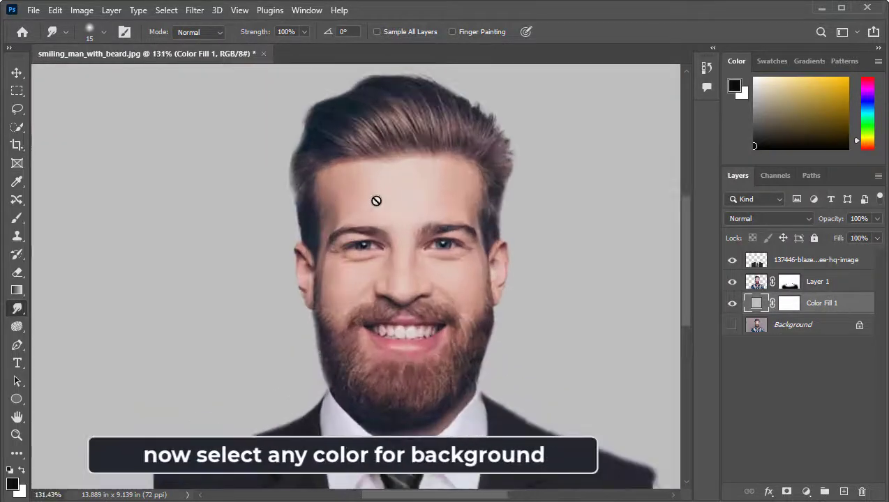
pyautogui.scroll(-3, 376, 201)
pyautogui.scroll(6, 343, 133)
pyautogui.click(754, 285)
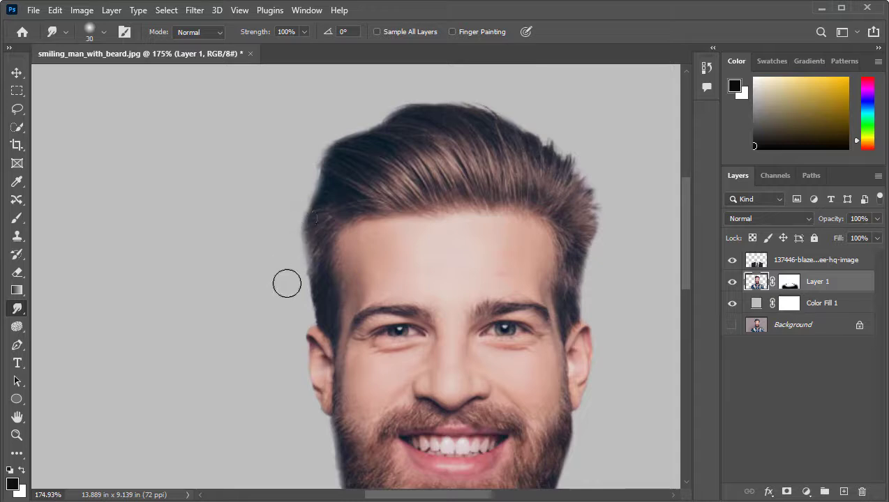
pyautogui.scroll(-10, 546, 318)
pyautogui.scroll(10, 389, 249)
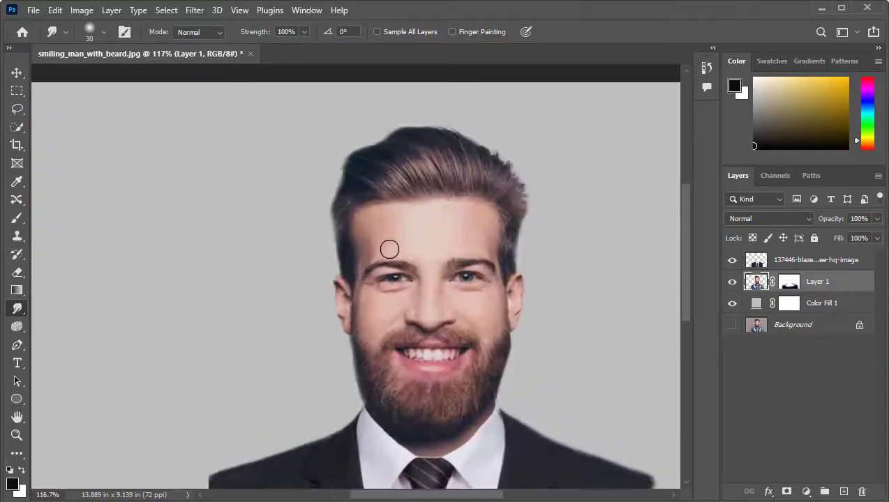
pyautogui.scroll(-7, 416, 258)
pyautogui.scroll(8, 483, 189)
pyautogui.scroll(-9, 481, 209)
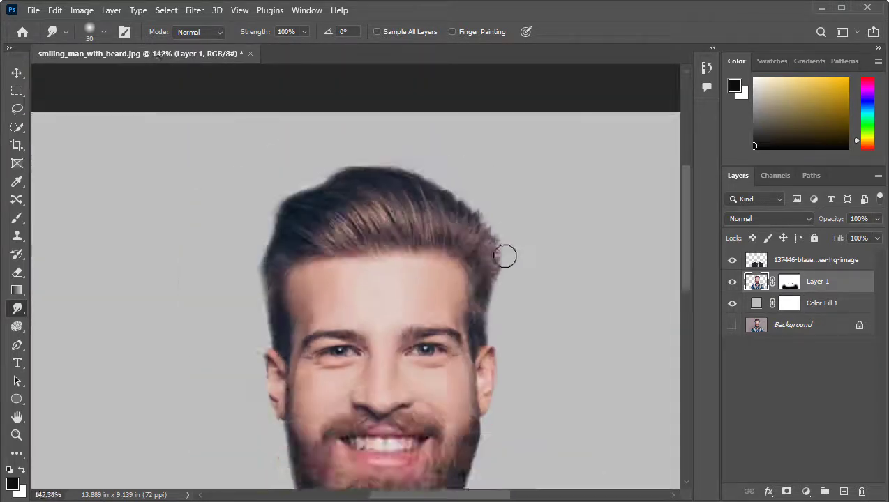
pyautogui.scroll(2, 501, 221)
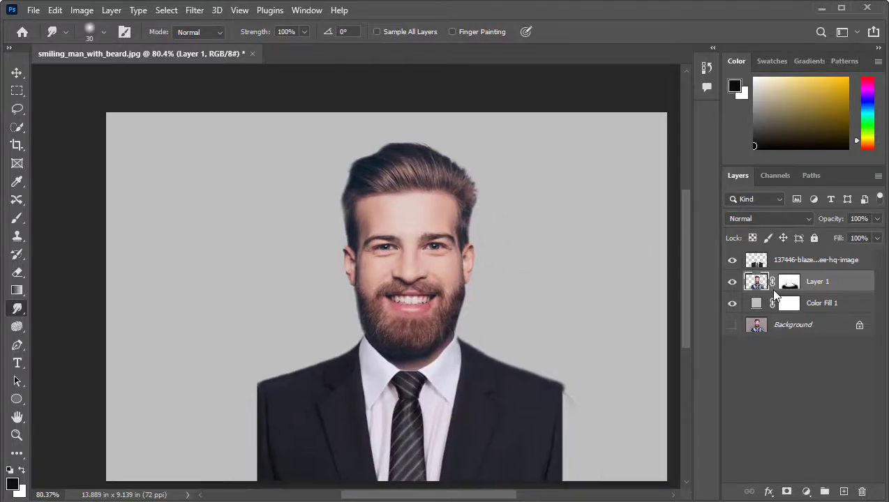
# Merge the blazer suit layer, Layer 1 and Color Fill 1 into one layer.
pyautogui.keyDown('ctrl'); pyautogui.click(816, 307); pyautogui.keyUp('ctrl')
pyautogui.keyDown('ctrl'); pyautogui.click(819, 259); pyautogui.keyUp('ctrl')
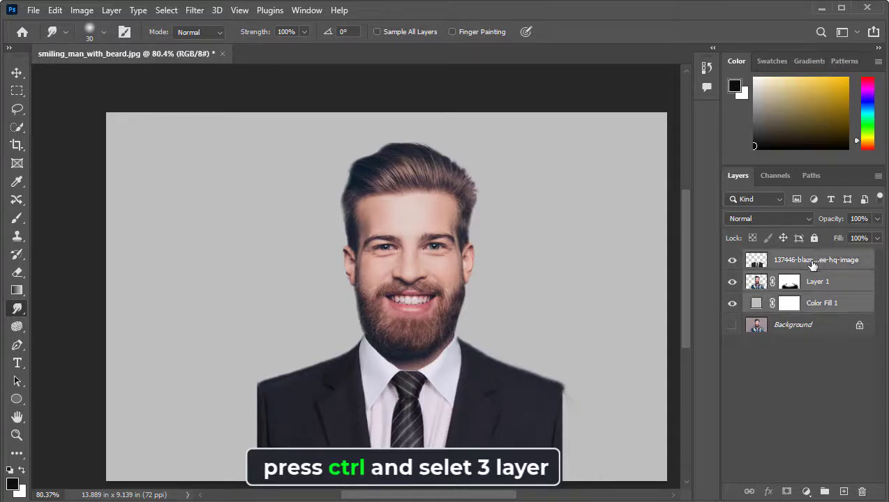
pyautogui.rightClick(802, 274)
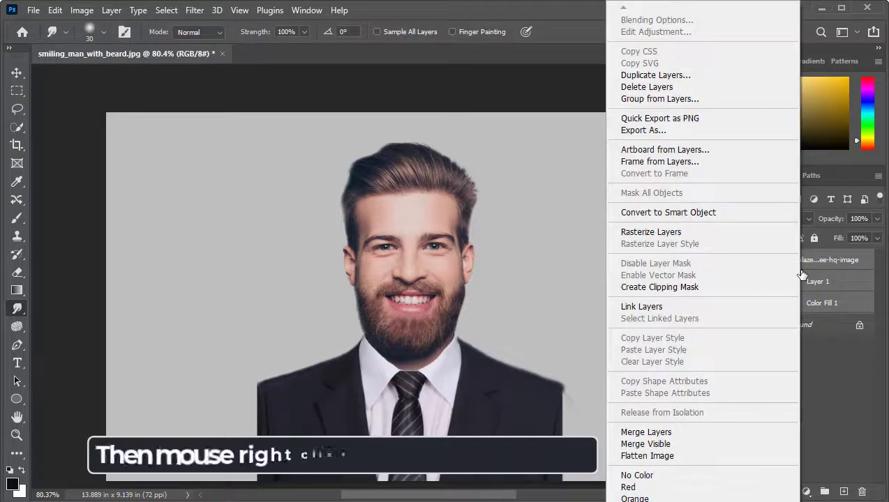
pyautogui.click(656, 432)
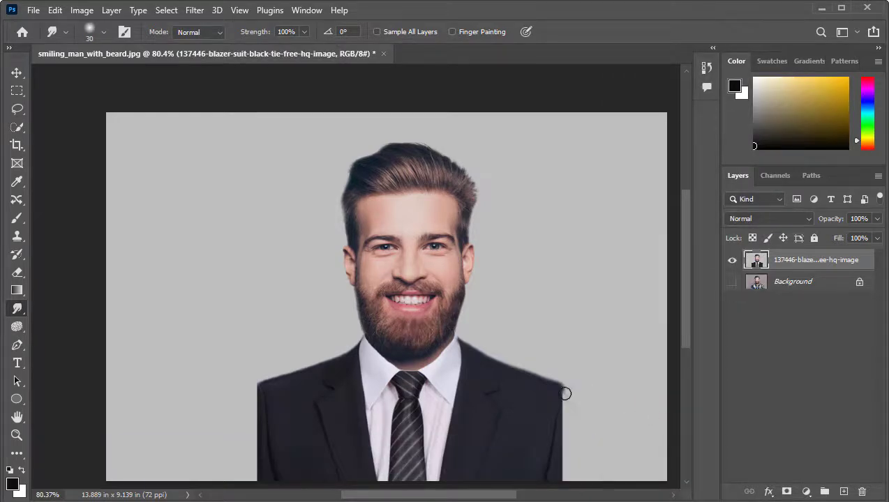
# Create a new 3.5 x 4.5 cm document at 300 pixels/inch, in RGB Color with a white background.
pyautogui.click(33, 10)
pyautogui.click(38, 22)
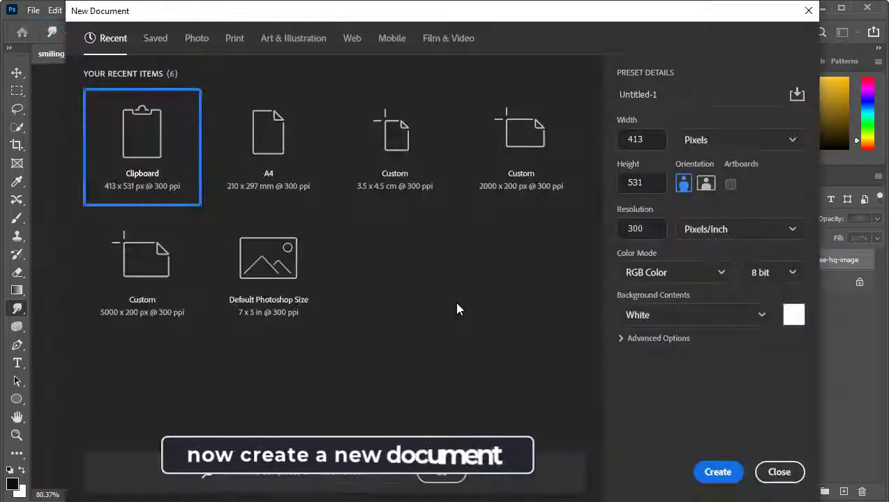
pyautogui.click(389, 174)
pyautogui.press('Tab')
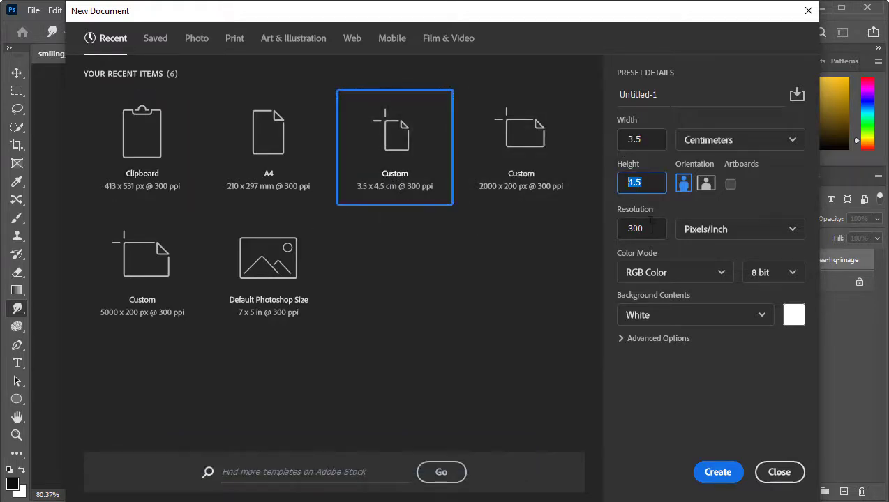
pyautogui.click(717, 472)
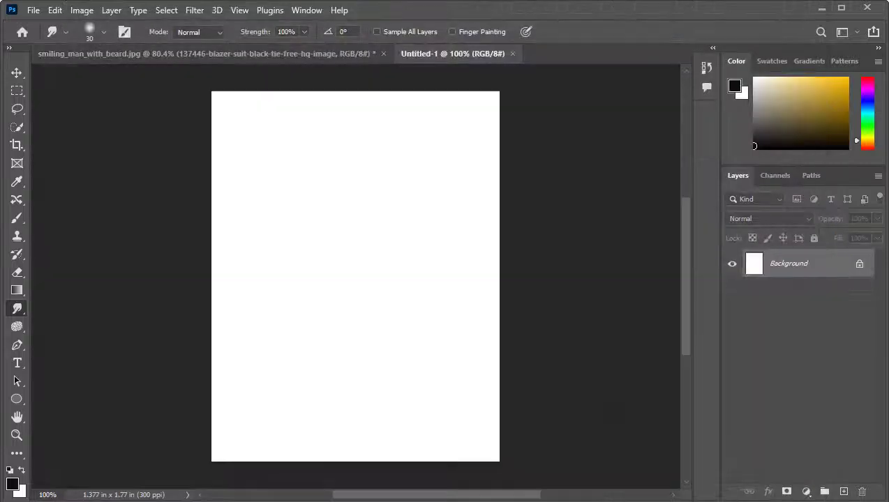
# Copy the merged portrait layer from smiling_man_with_beard.jpg into the new Untitled-1 document with the Move tool.
pyautogui.click(321, 54)
pyautogui.press('v')
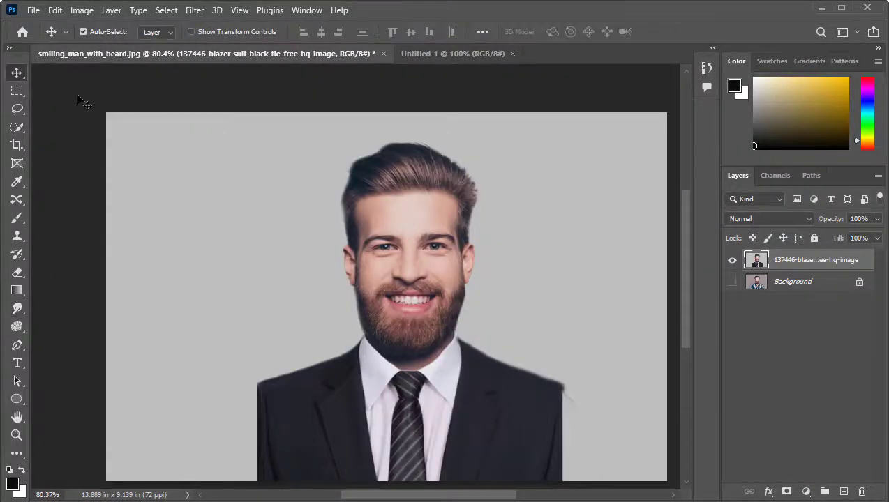
pyautogui.moveTo(401, 268); pyautogui.dragTo(370, 277)
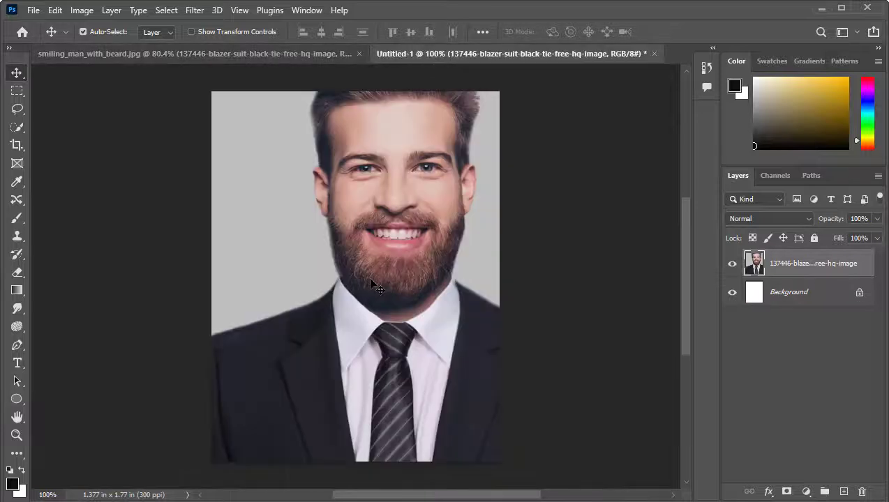
# Scale the portrait layer proportionally to about 92% and position it so the head and shoulders fit the passport frame.
pyautogui.scroll(-3, 370, 286)
pyautogui.hotkey('ctrl', 't')
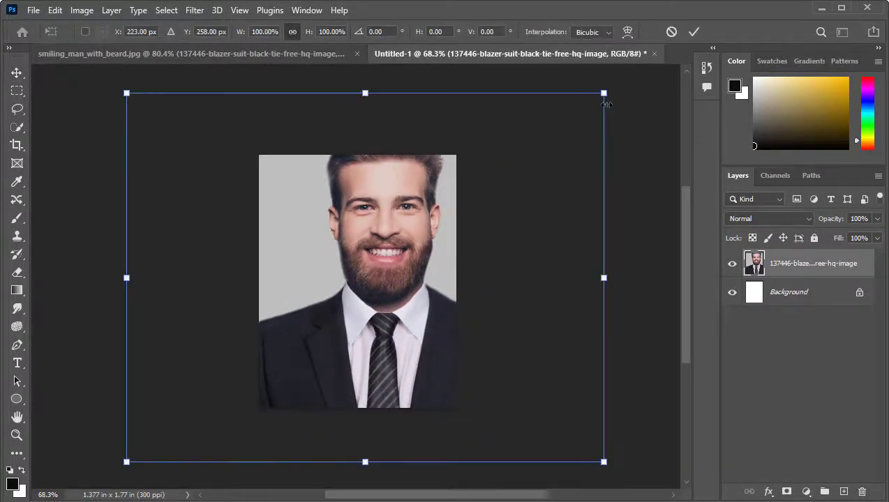
pyautogui.moveTo(605, 104); pyautogui.dragTo(546, 150)
pyautogui.moveTo(386, 350); pyautogui.dragTo(360, 354)
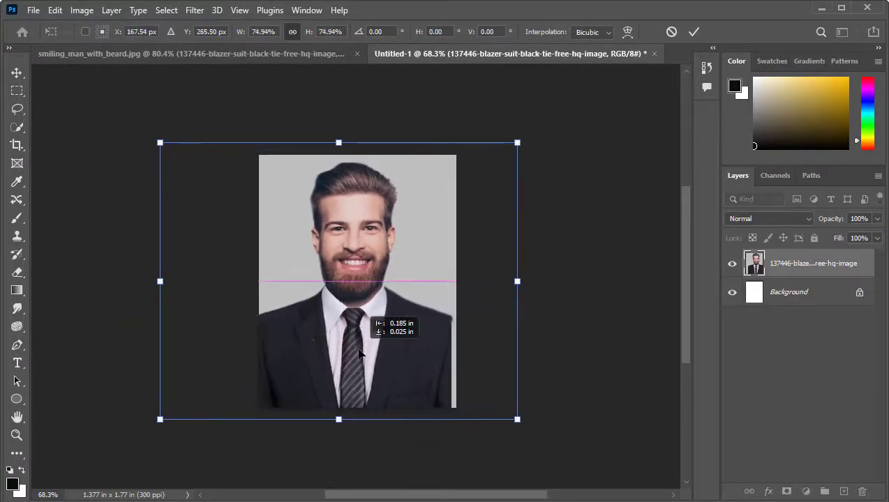
pyautogui.moveTo(517, 143); pyautogui.dragTo(539, 126)
pyautogui.moveTo(349, 319); pyautogui.dragTo(357, 328)
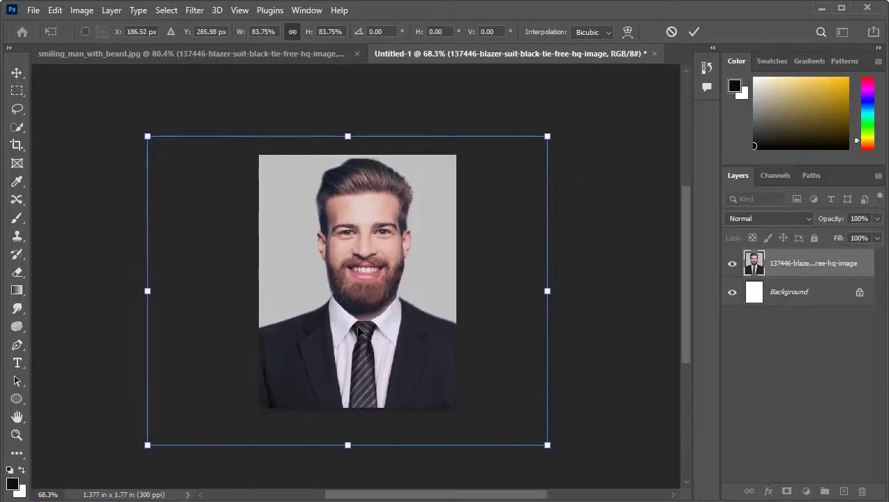
pyautogui.moveTo(554, 152); pyautogui.dragTo(566, 133)
pyautogui.moveTo(431, 331)
pyautogui.mouseDown()
pyautogui.moveTo(420, 339)
pyautogui.moveTo(427, 346)
pyautogui.mouseUp()
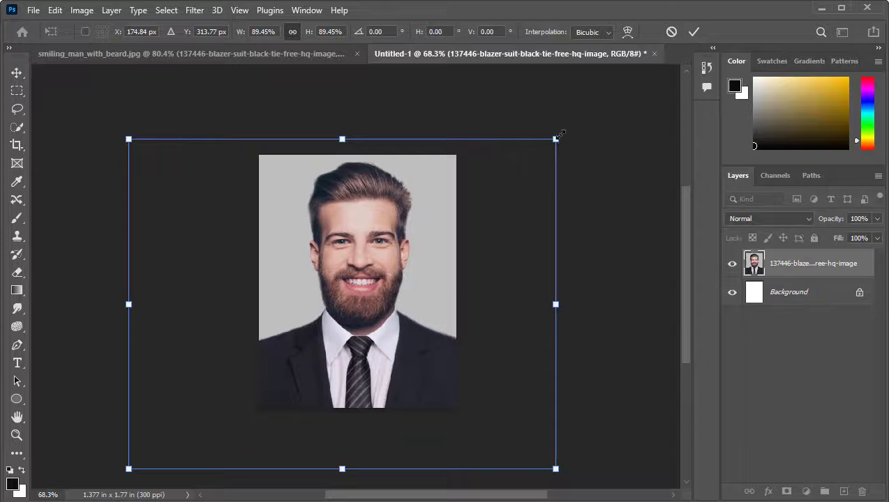
pyautogui.moveTo(560, 134); pyautogui.dragTo(563, 133)
pyautogui.moveTo(471, 310); pyautogui.dragTo(471, 316)
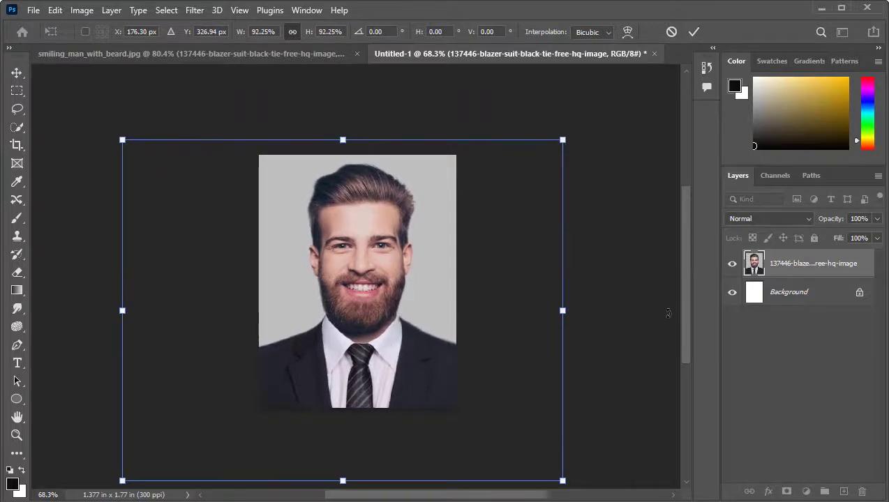
pyautogui.press('Return')
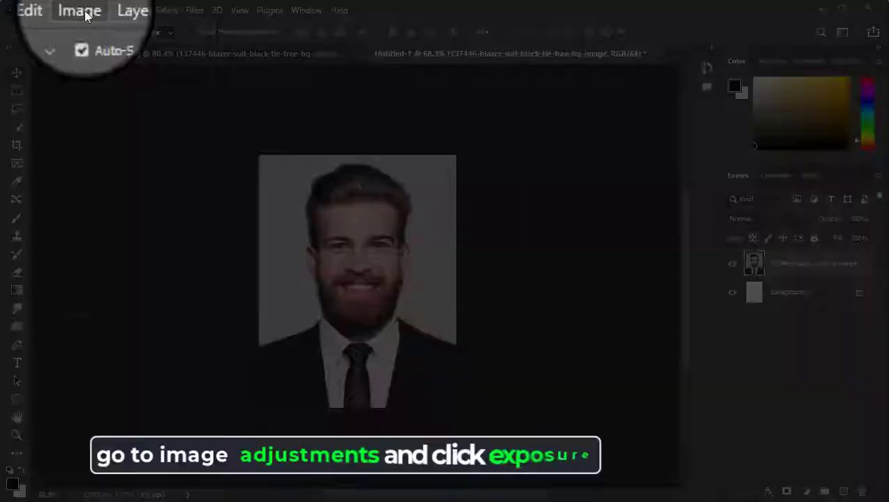
# Brighten the portrait layer with an Exposure adjustment, raising the exposure slightly and setting the offset to about +0.0020.
pyautogui.click(81, 10)
pyautogui.moveTo(105, 46)
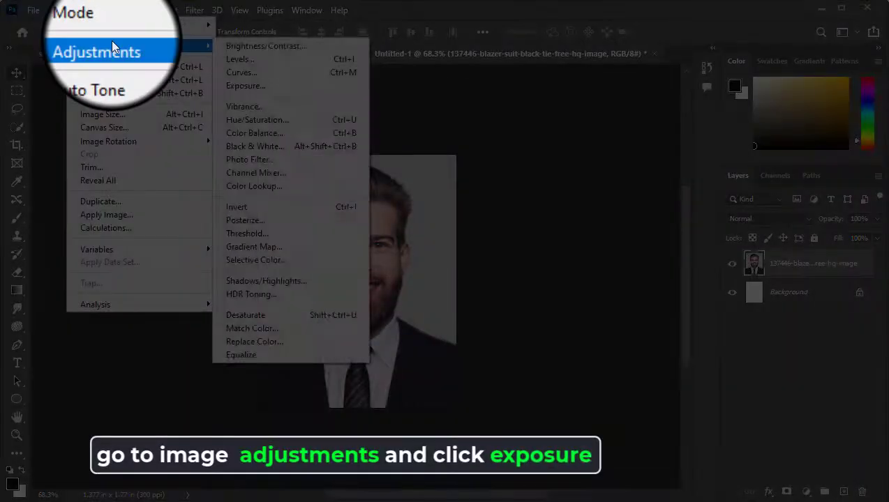
pyautogui.click(245, 86)
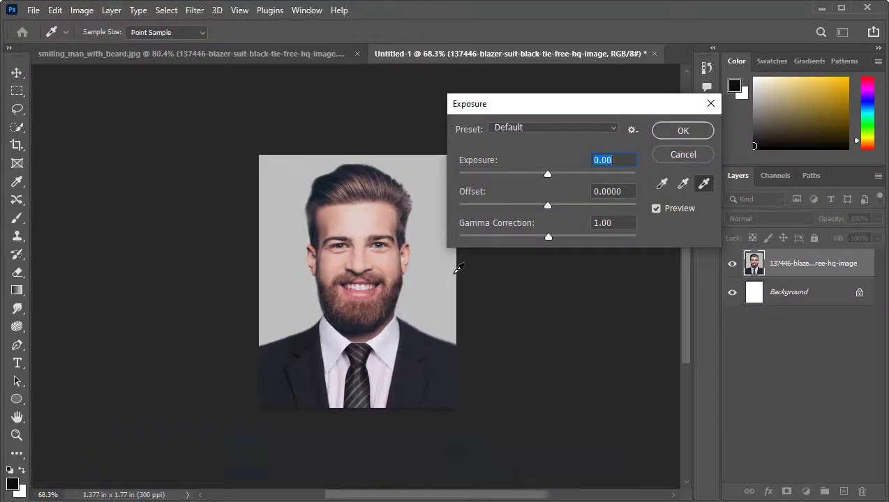
pyautogui.moveTo(548, 210); pyautogui.dragTo(548, 211)
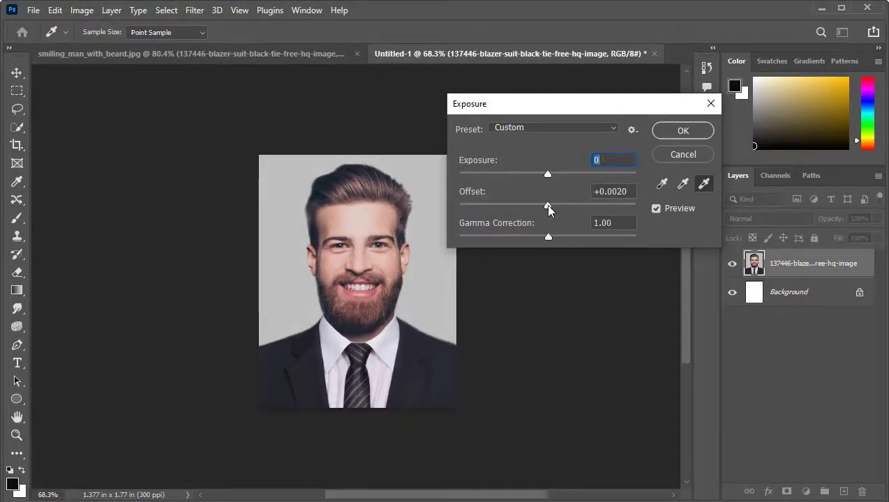
pyautogui.moveTo(548, 176); pyautogui.dragTo(550, 173)
pyautogui.click(683, 130)
pyautogui.press('v')
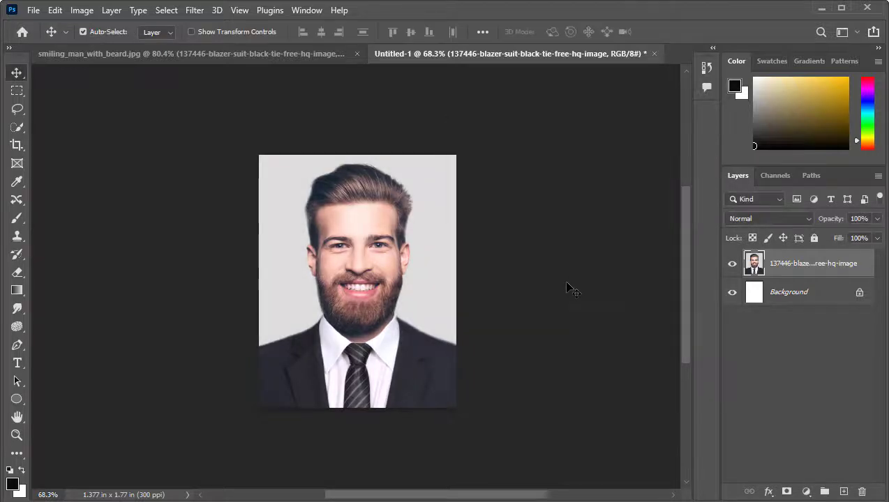
# Select the whole portrait with the Rectangular Marquee tool and copy and paste it onto a new layer.
pyautogui.click(18, 92)
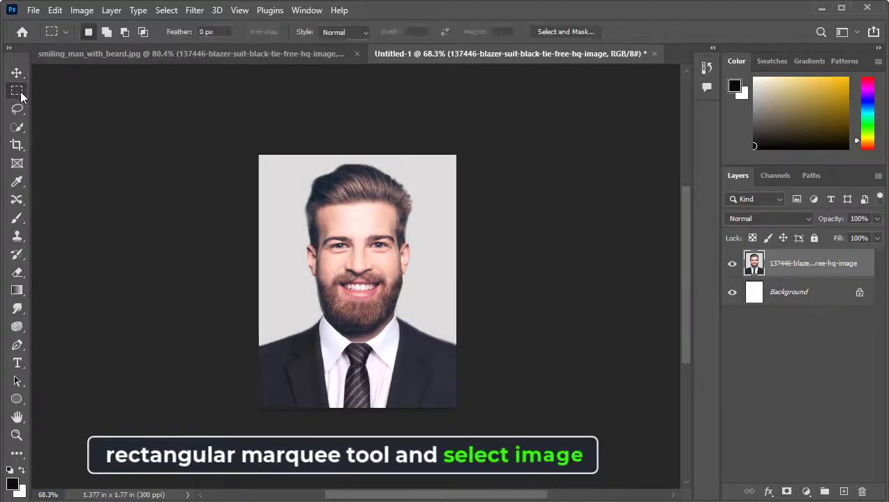
pyautogui.moveTo(243, 155); pyautogui.dragTo(494, 395)
pyautogui.press('Delete')
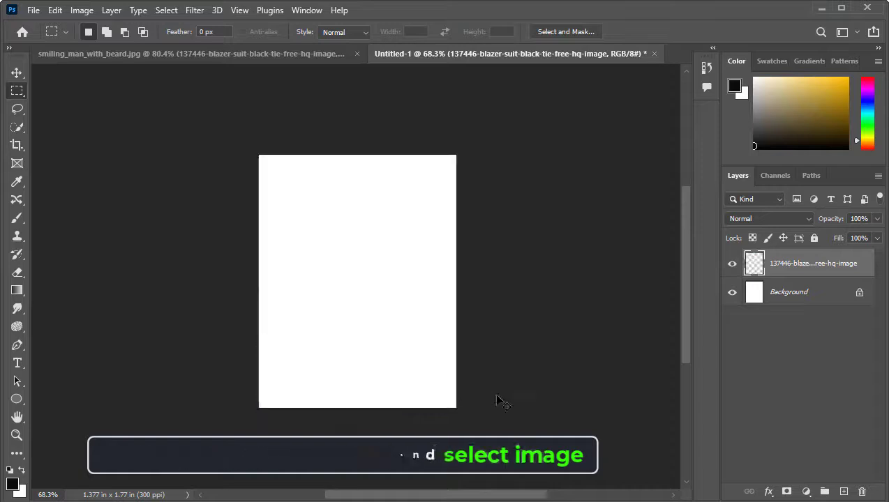
pyautogui.hotkey('ctrl', 'z')
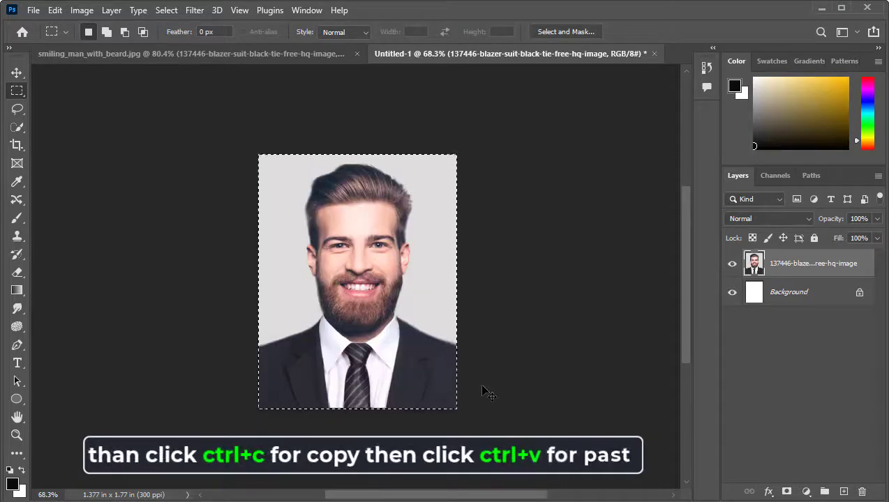
pyautogui.hotkey('ctrl', 'c')
pyautogui.hotkey('ctrl', 'v')
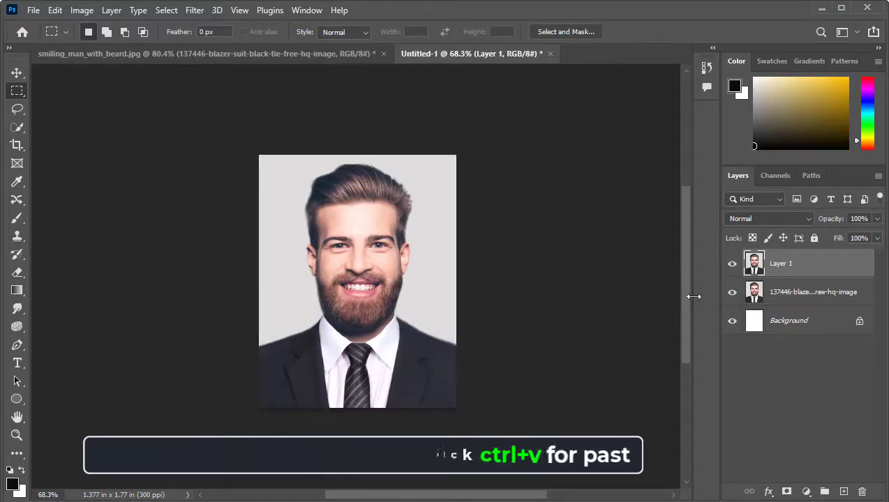
pyautogui.press('v')
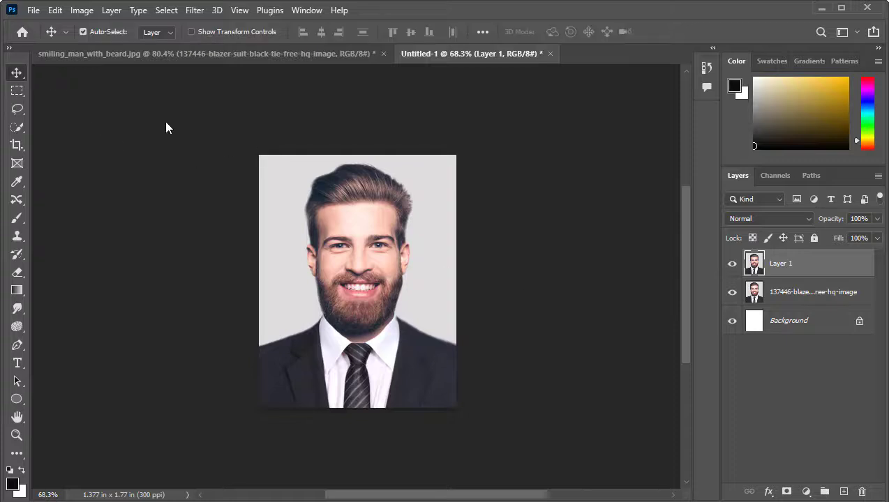
# Create a new portrait A4 document of 210 x 297 mm at 300 pixels/inch with a white background.
pyautogui.click(33, 10)
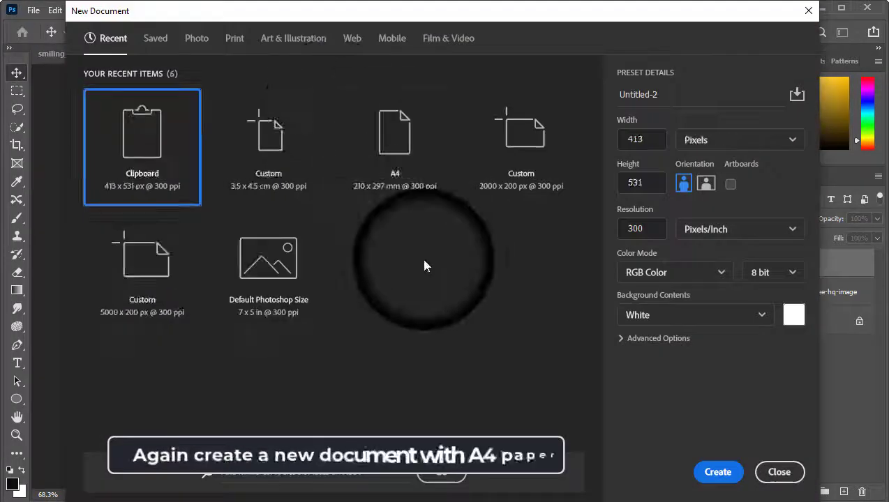
pyautogui.click(393, 164)
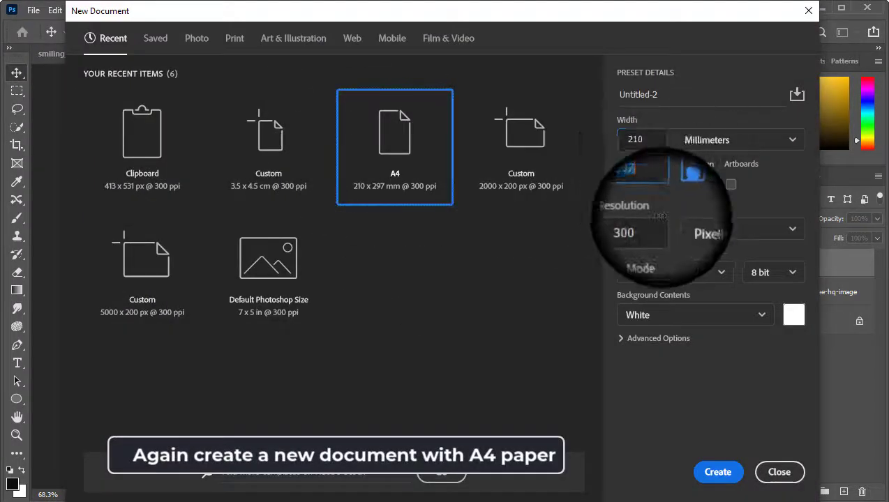
pyautogui.click(717, 474)
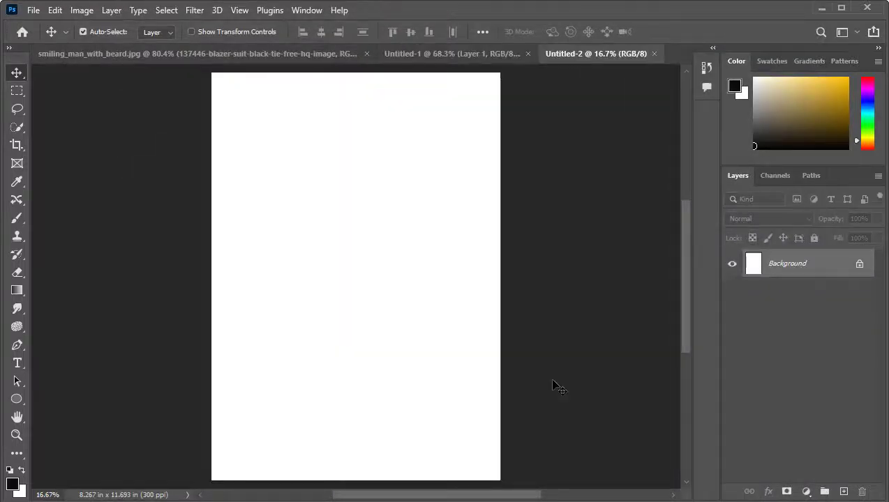
# Transfer the pasted passport photo from Untitled-1 into the A4 document Untitled-2 and place it in the upper part of the page.
pyautogui.click(445, 54)
pyautogui.moveTo(380, 279); pyautogui.dragTo(572, 61)
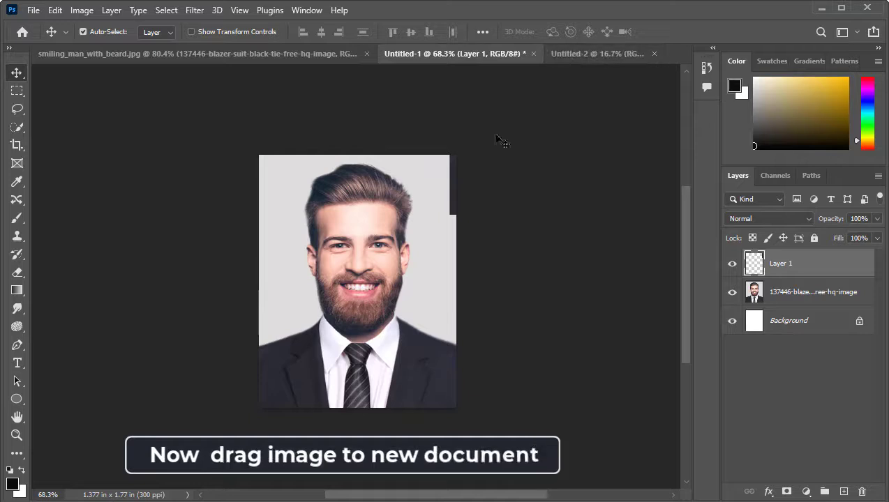
pyautogui.moveTo(556, 77); pyautogui.dragTo(320, 164)
pyautogui.scroll(2, 363, 302)
pyautogui.scroll(-1, 374, 294)
pyautogui.scroll(2, 321, 167)
pyautogui.moveTo(357, 209); pyautogui.dragTo(422, 244)
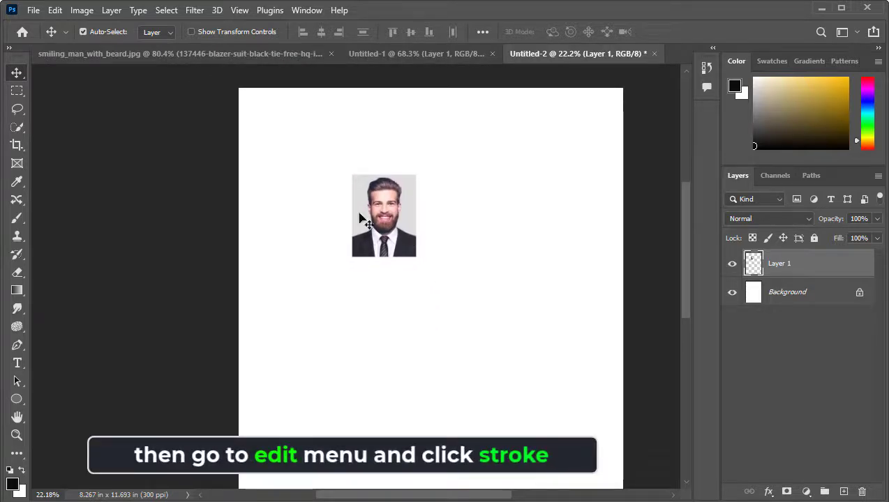
# Add a 4 px black stroke around the passport photo, located at center with Normal blending and 100% opacity.
pyautogui.click(55, 10)
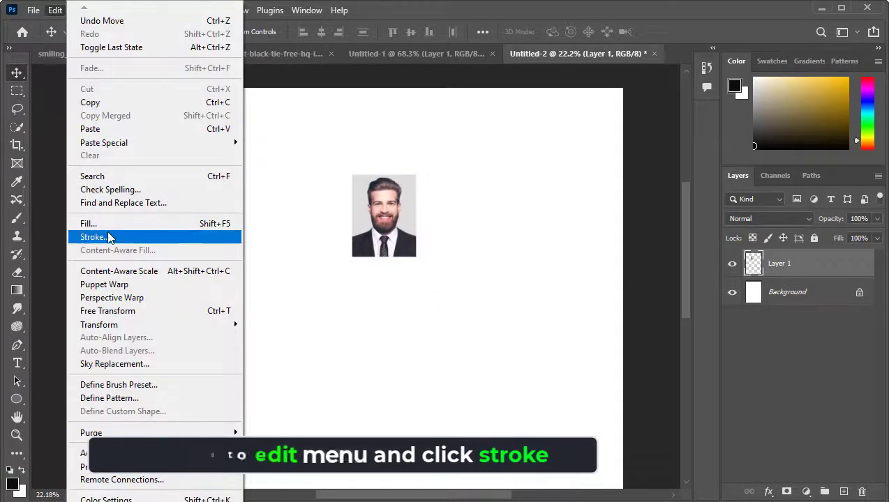
pyautogui.click(108, 238)
pyautogui.moveTo(407, 85); pyautogui.dragTo(456, 86)
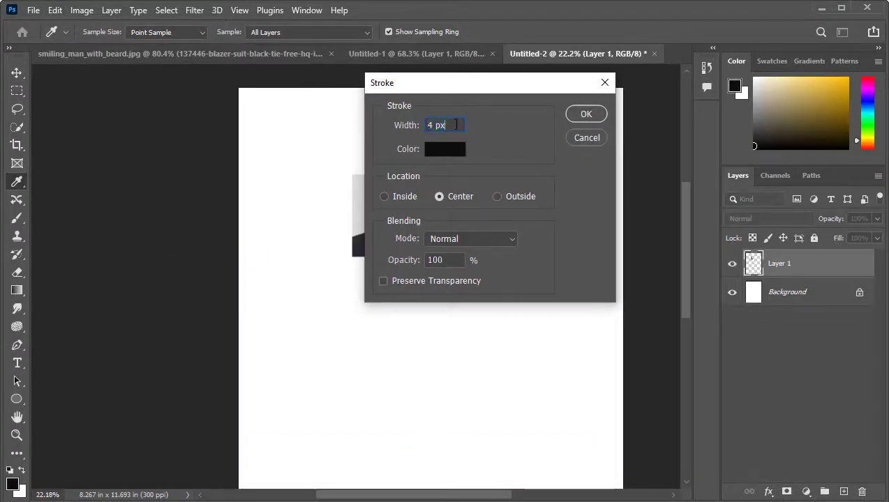
pyautogui.click(588, 115)
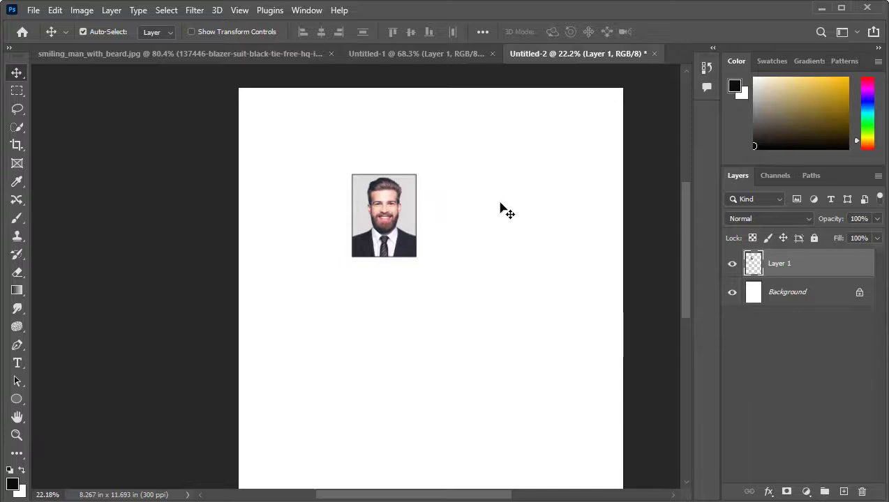
# Duplicate the bordered photo into an evenly spaced row of five and repeat the row down the A4 page to make six rows.
pyautogui.moveTo(396, 229); pyautogui.dragTo(567, 162)
pyautogui.moveTo(263, 222); pyautogui.dragTo(541, 148)
pyautogui.moveTo(489, 164); pyautogui.dragTo(506, 343)
pyautogui.moveTo(506, 344); pyautogui.dragTo(506, 432)
pyautogui.scroll(-3, 492, 405)
pyautogui.scroll(-1, 461, 343)
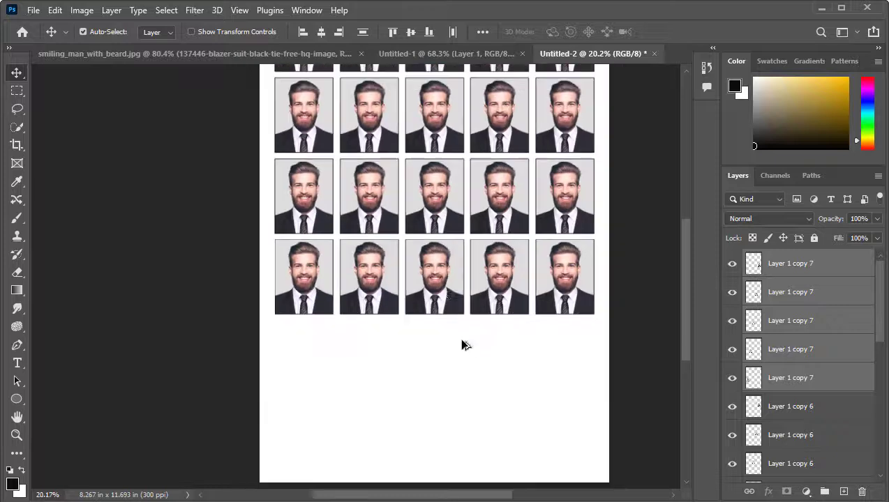
pyautogui.moveTo(447, 293); pyautogui.dragTo(444, 455)
# Examine the finished sheet of passport photos, first as a whole and then close up for spacing and borders.
pyautogui.scroll(-2, 444, 418)
pyautogui.scroll(2, 471, 237)
pyautogui.scroll(-2, 389, 257)
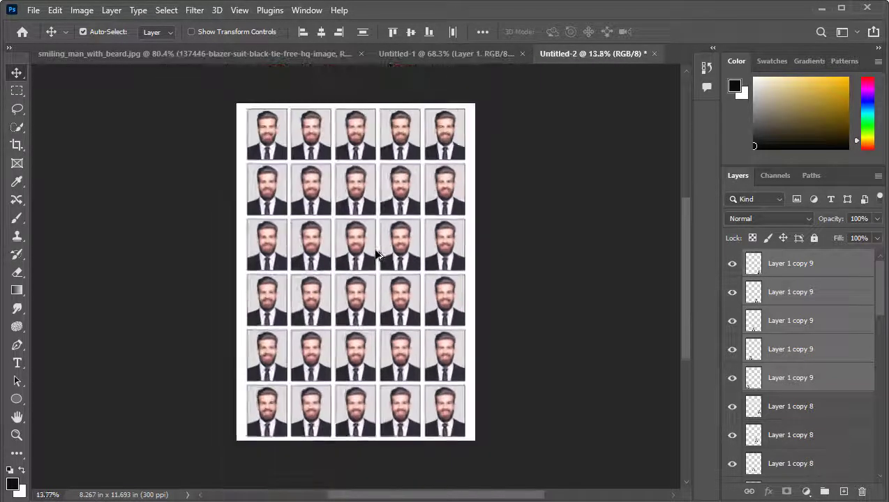
pyautogui.scroll(1, 376, 256)
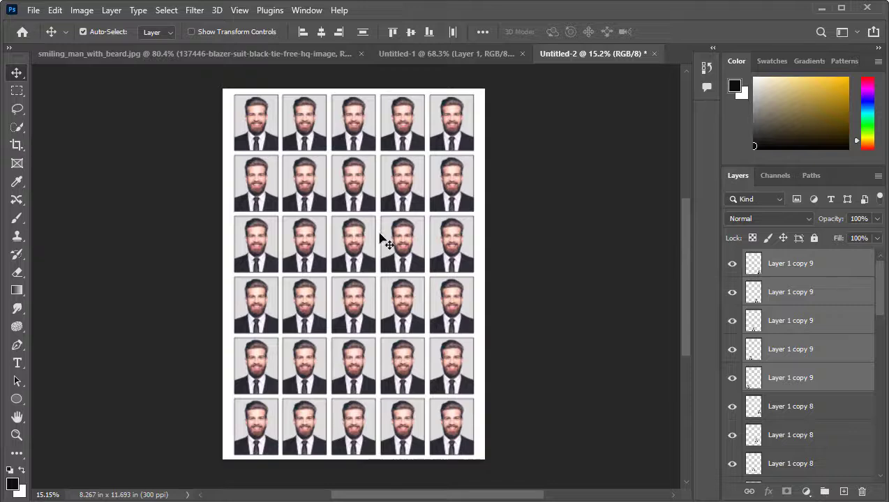
pyautogui.scroll(3, 380, 234)
pyautogui.moveTo(406, 199)
pyautogui.mouseDown()
pyautogui.moveTo(412, 252)
pyautogui.moveTo(416, 184)
pyautogui.mouseUp()
pyautogui.moveTo(377, 409); pyautogui.dragTo(393, 242)
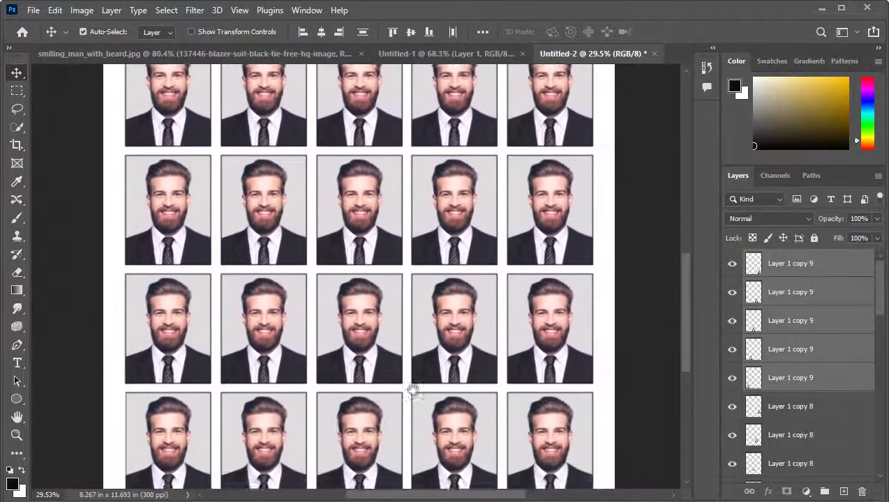
pyautogui.moveTo(413, 388); pyautogui.dragTo(430, 348)
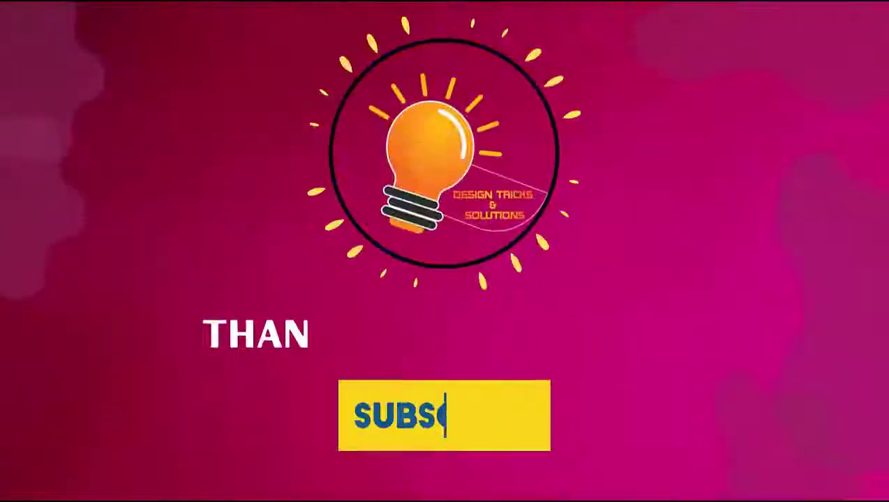